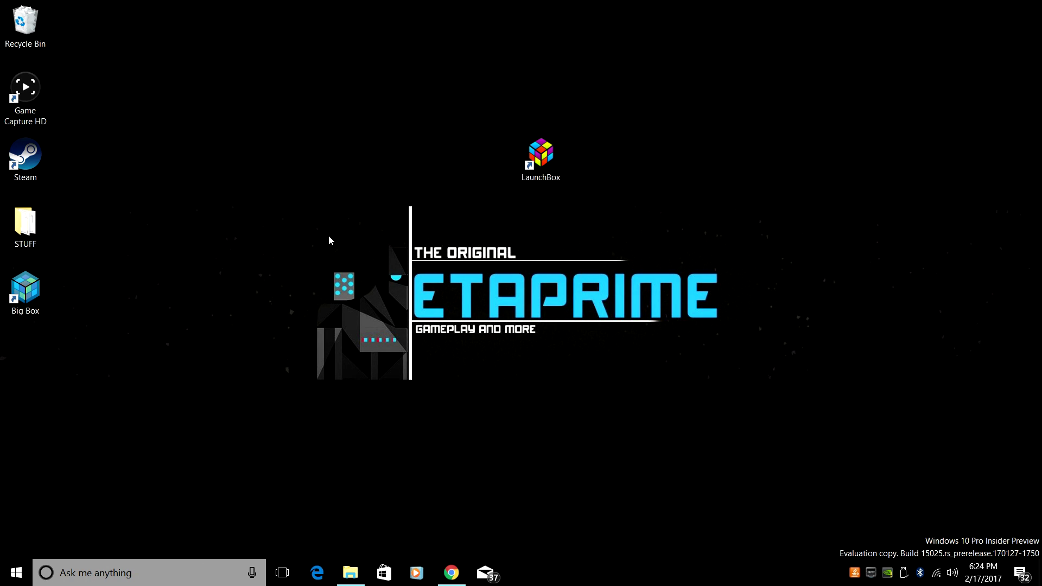
# Browse Local Disk (E:) to PS1 ROMS > PS1 BIN AND CUE ROMS, peeking into Bloody roar 2.
pyautogui.click(351, 573)
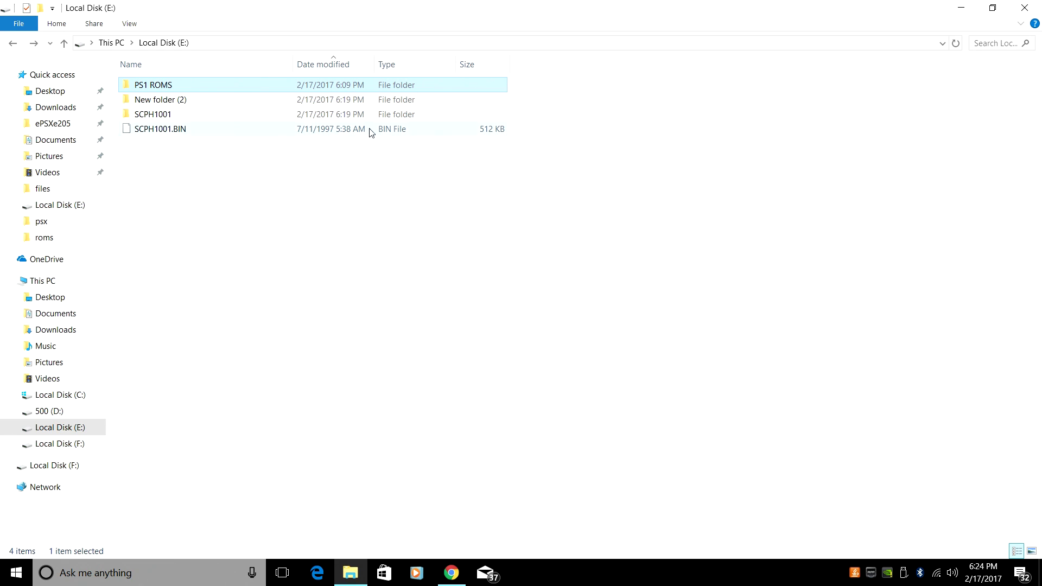
pyautogui.doubleClick(173, 86)
pyautogui.doubleClick(173, 86)
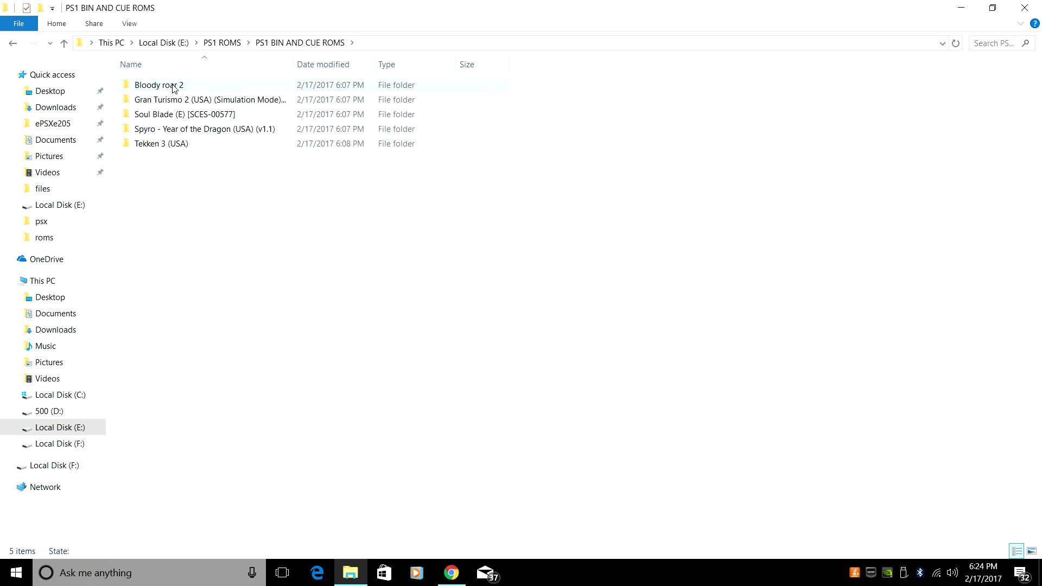
pyautogui.doubleClick(173, 87)
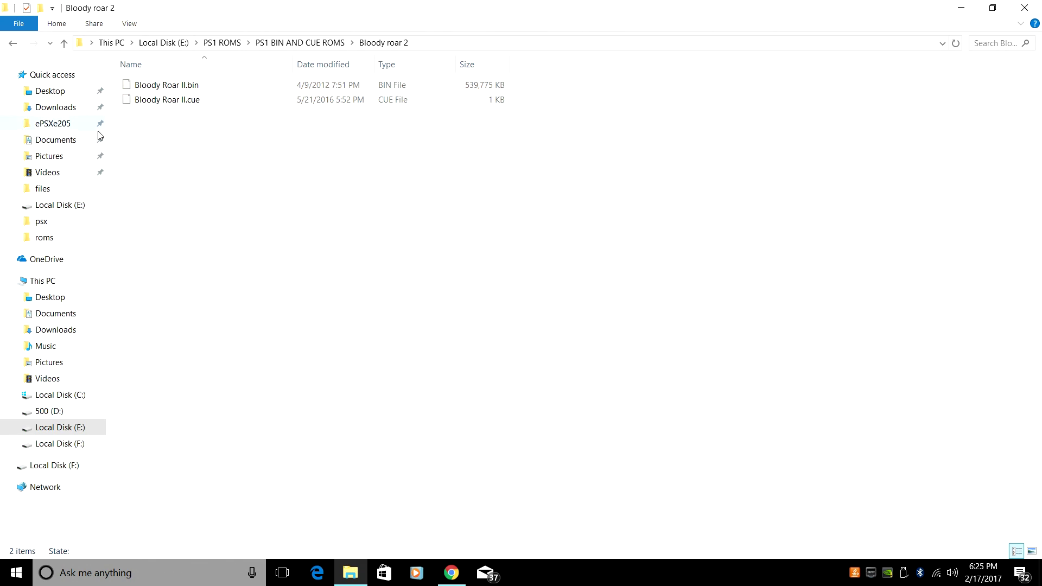
pyautogui.click(14, 44)
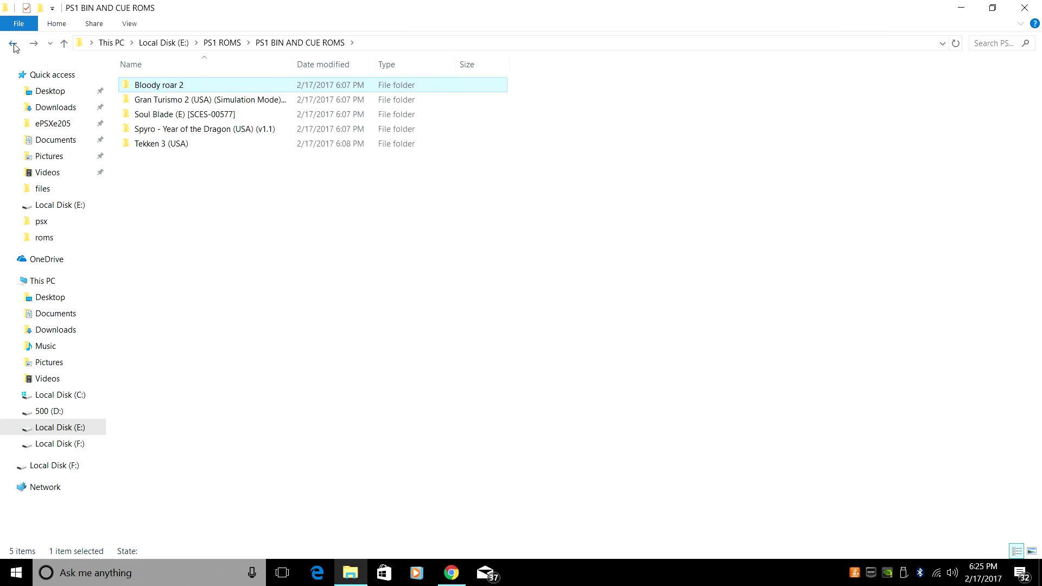
# Inspect the PS1 PBP ROMS folder, return to Local Disk (E:), and minimize File Explorer.
pyautogui.click(14, 44)
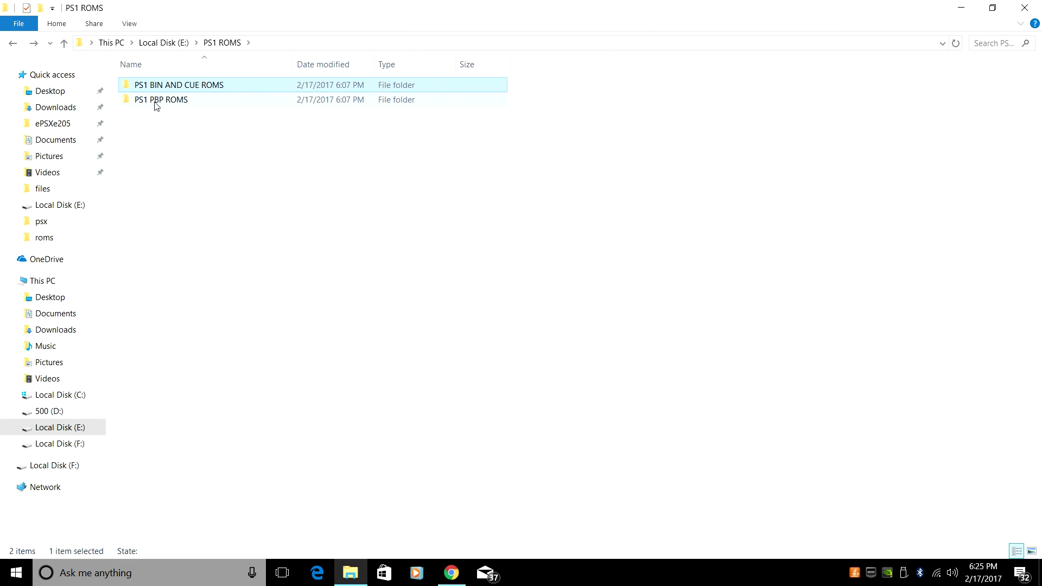
pyautogui.moveTo(156, 106)
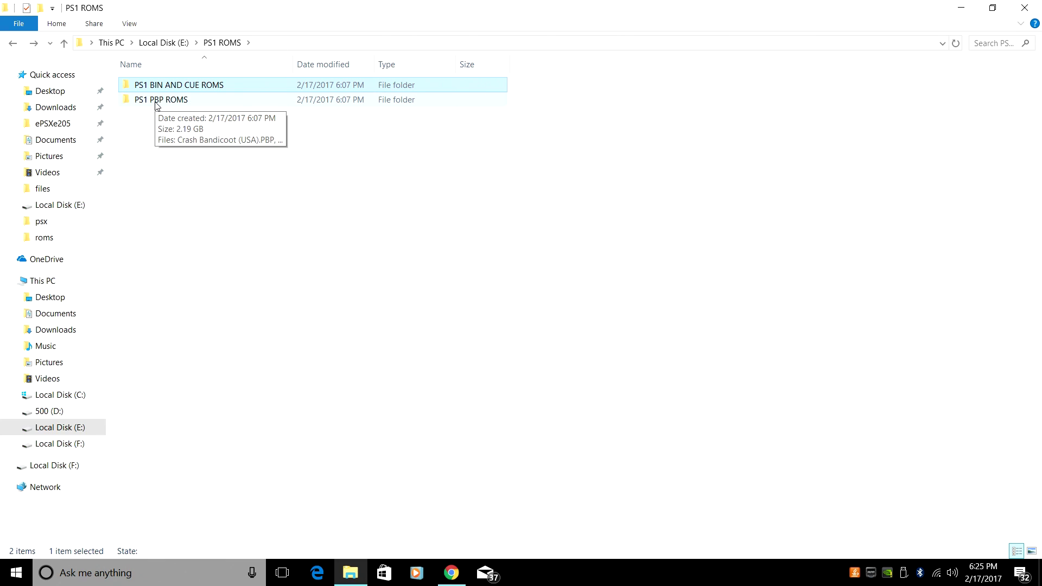
pyautogui.doubleClick(155, 101)
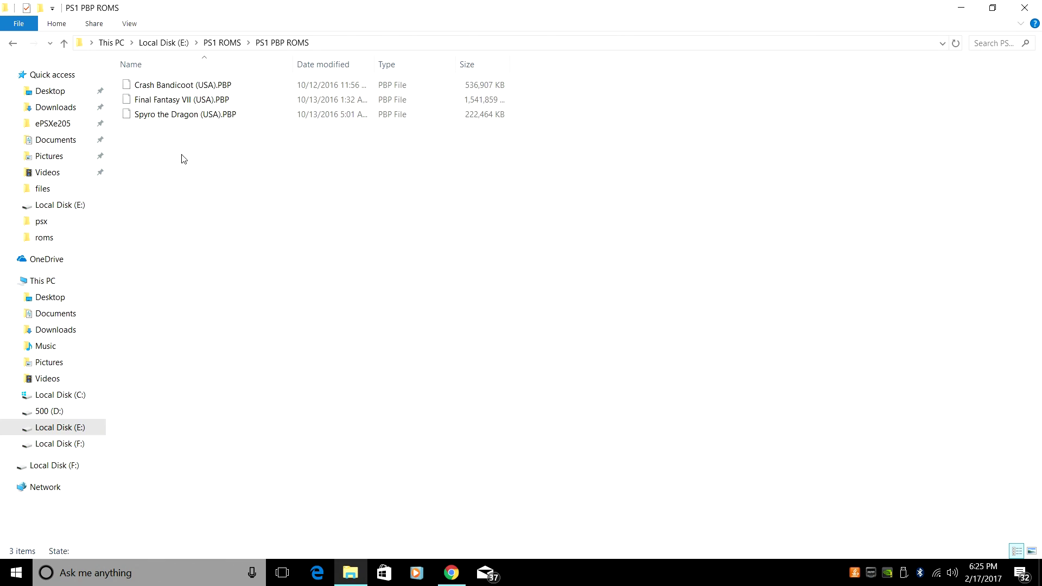
pyautogui.moveTo(195, 102)
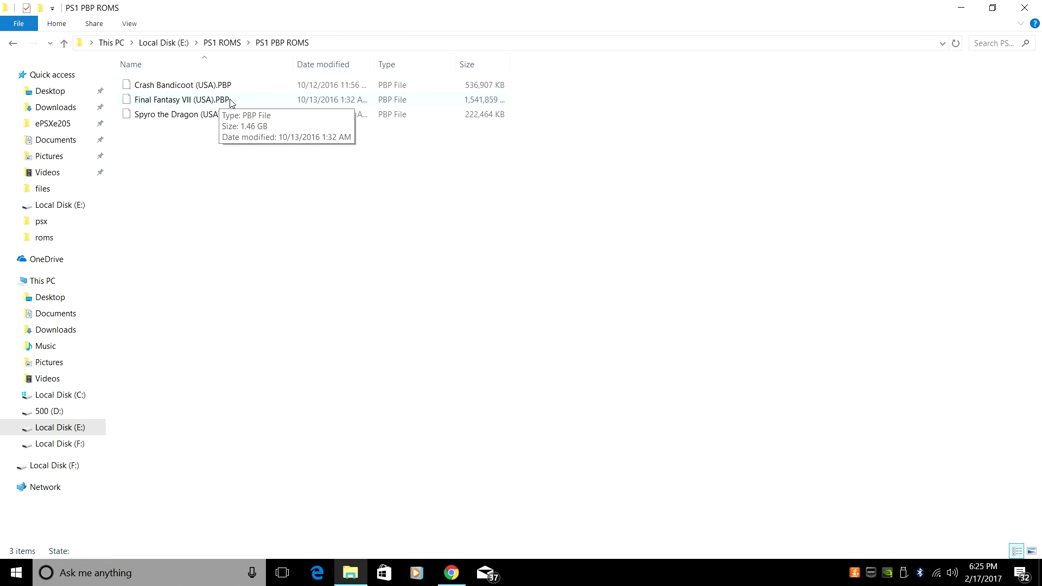
pyautogui.click(11, 48)
pyautogui.click(11, 48)
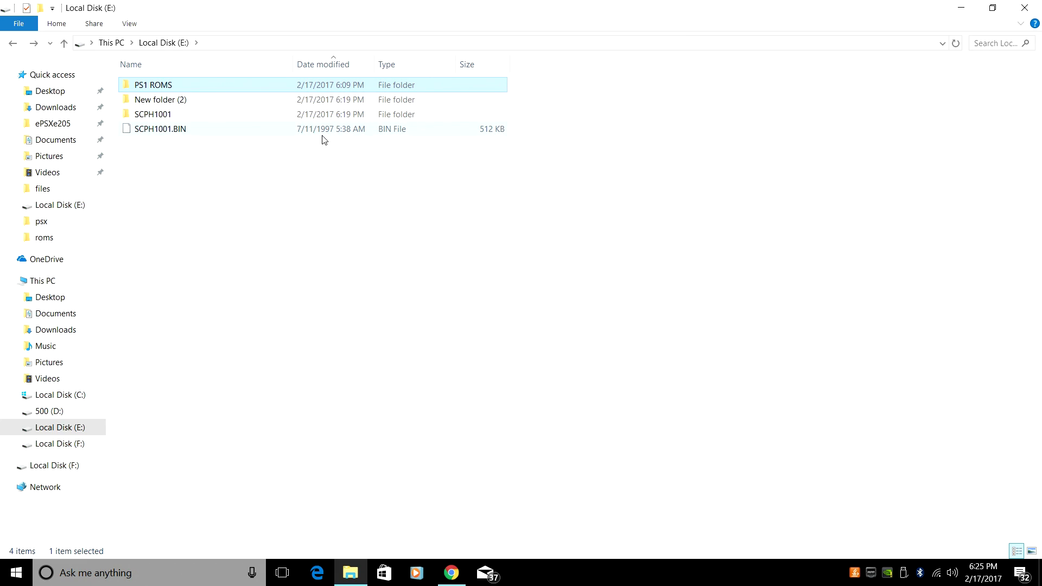
pyautogui.click(961, 8)
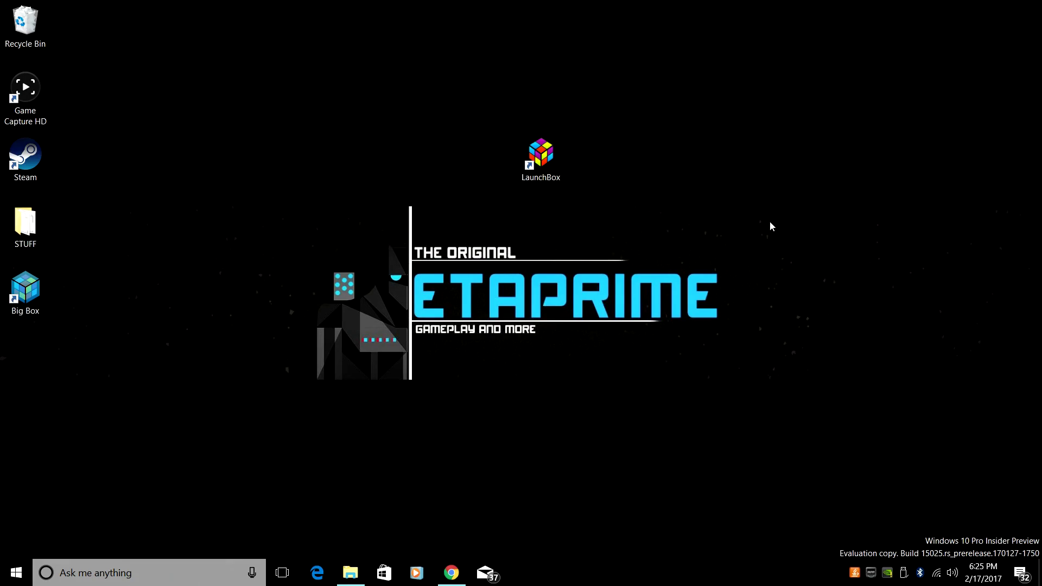
# Launch LaunchBox, dismiss the Welcome message, and start the ROM Files import wizard.
pyautogui.doubleClick(540, 145)
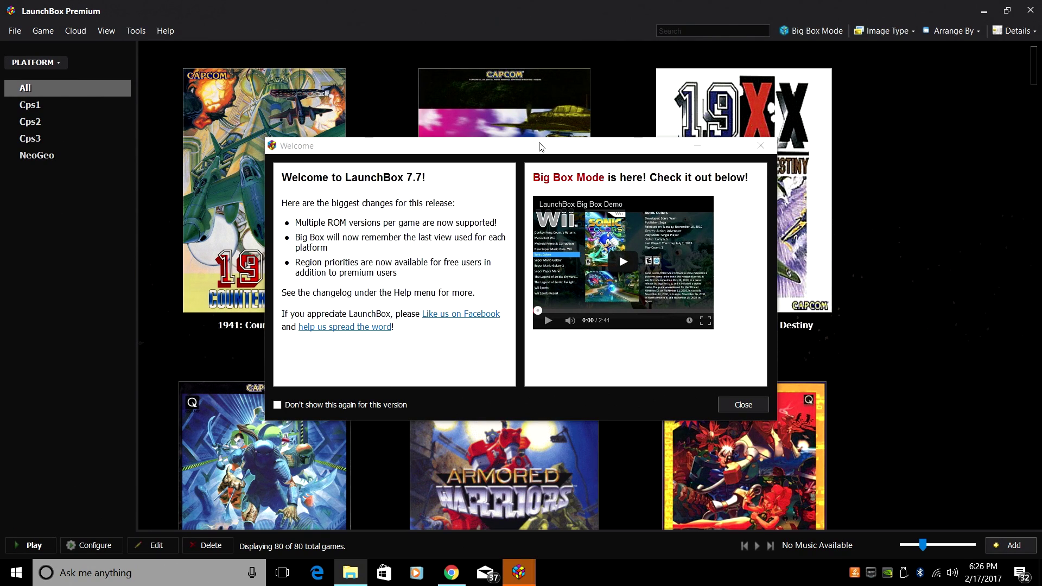
pyautogui.click(765, 404)
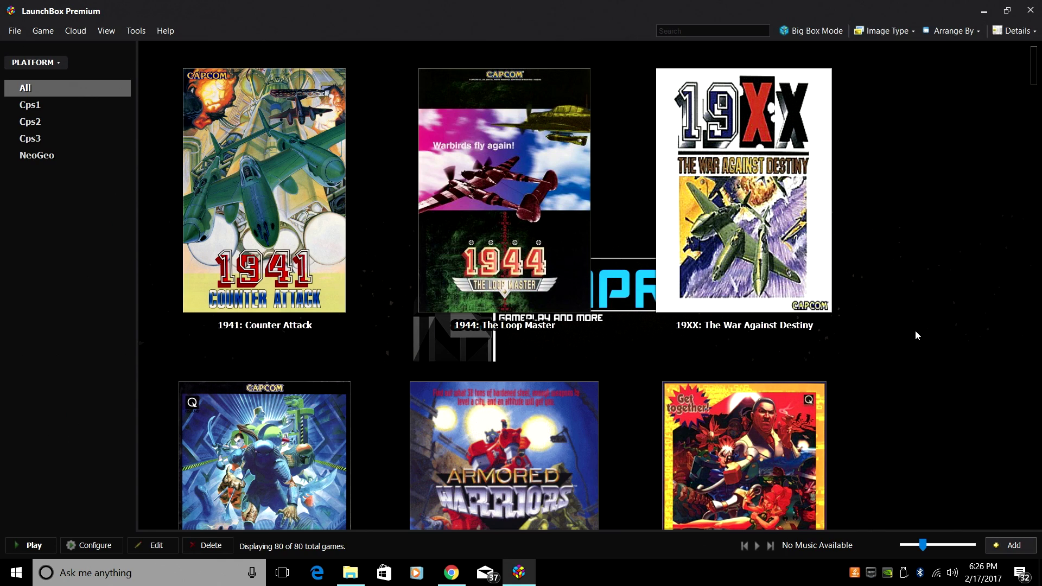
pyautogui.click(139, 34)
pyautogui.moveTo(171, 224)
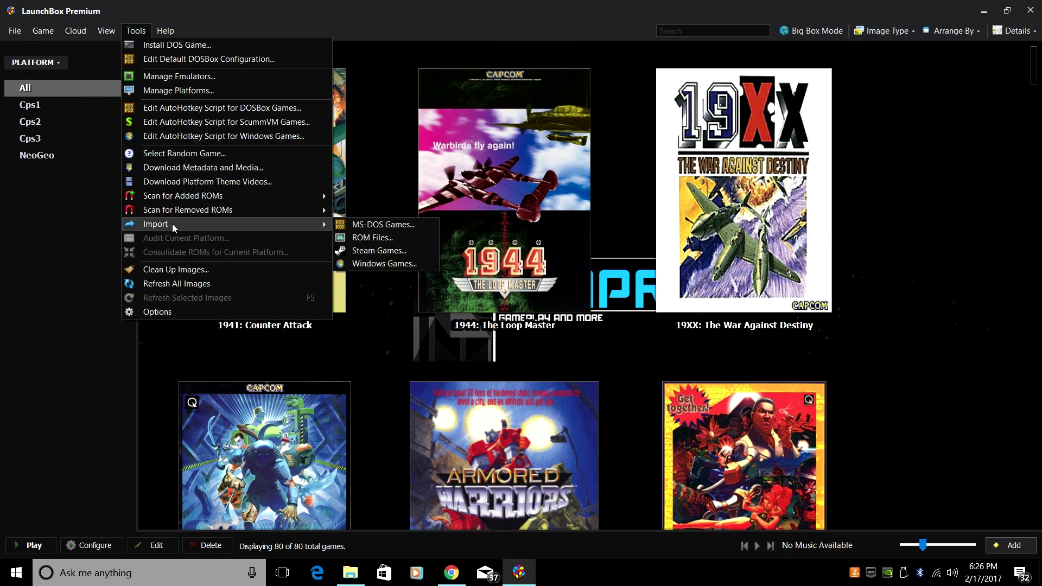
pyautogui.click(377, 238)
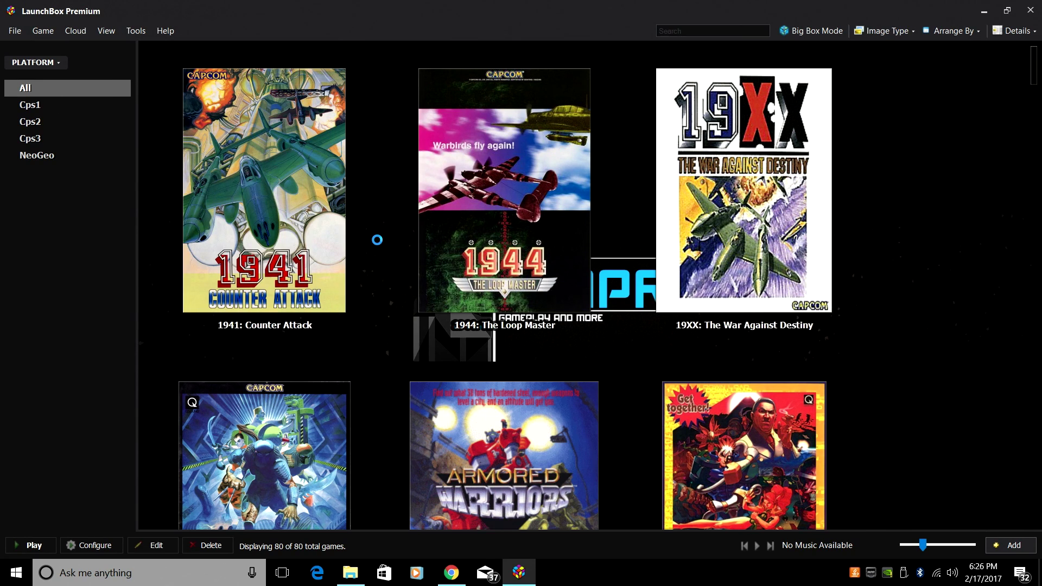
pyautogui.click(700, 451)
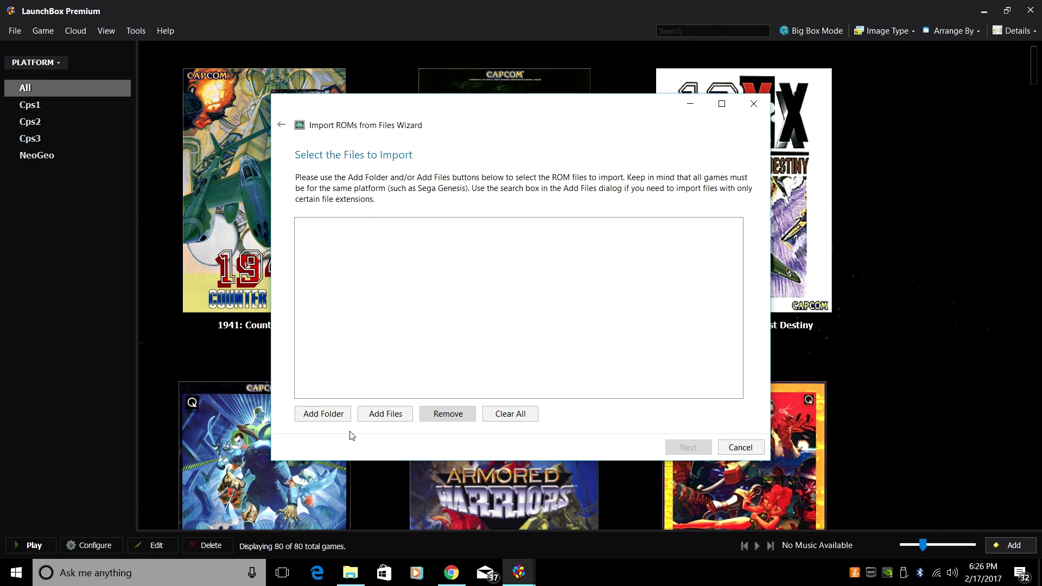
# Add the E:\PS1 ROMS folder to the ROM import and continue to platform selection.
pyautogui.click(324, 415)
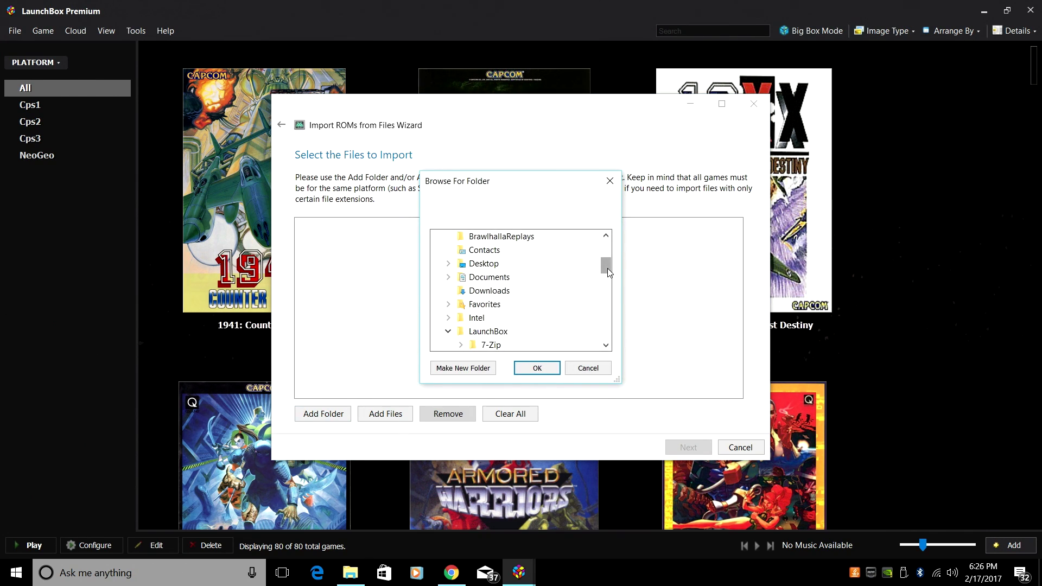
pyautogui.moveTo(609, 272); pyautogui.dragTo(597, 304)
pyautogui.click(495, 304)
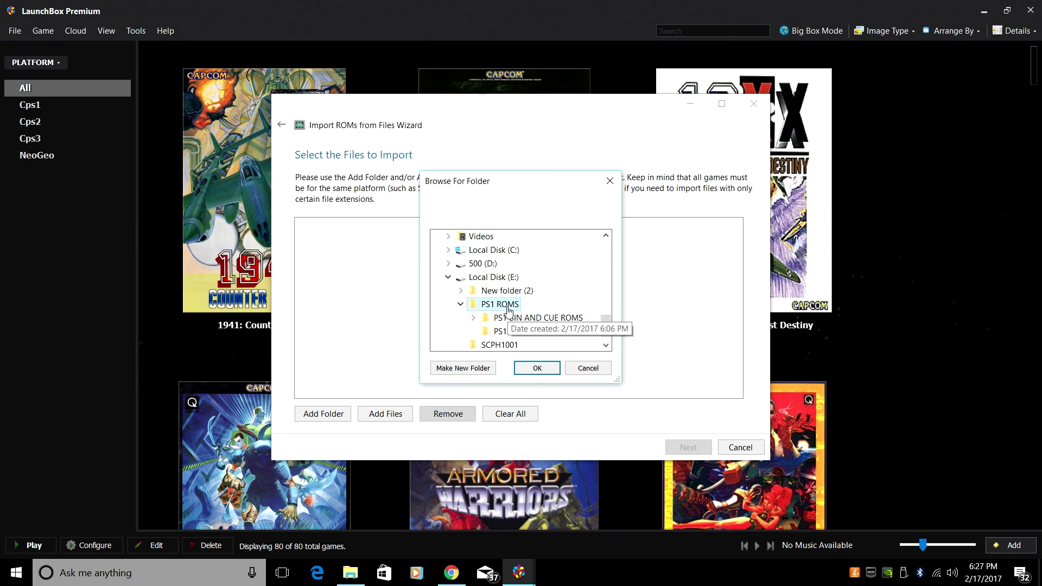
pyautogui.click(537, 368)
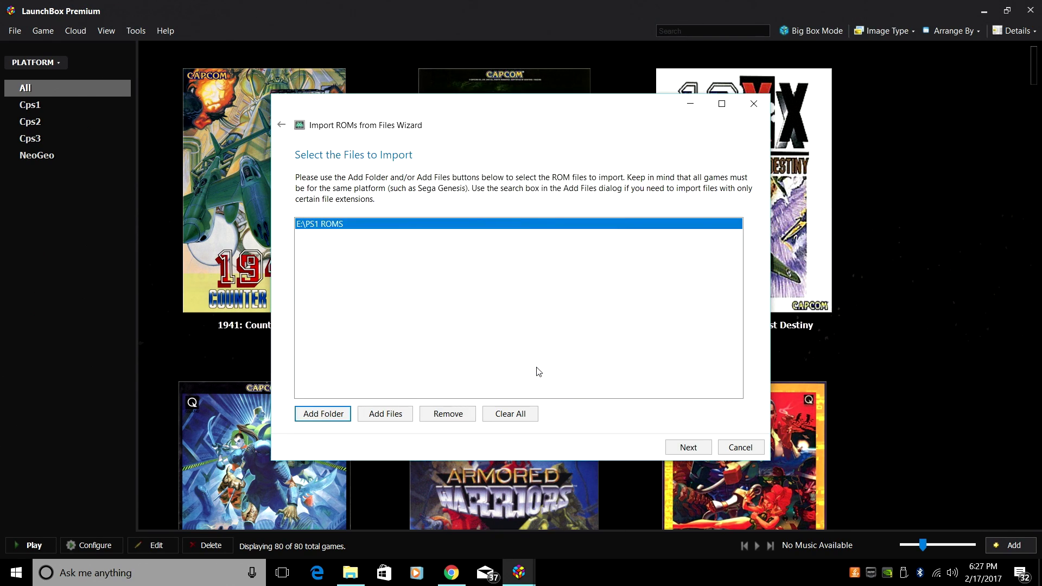
pyautogui.click(685, 447)
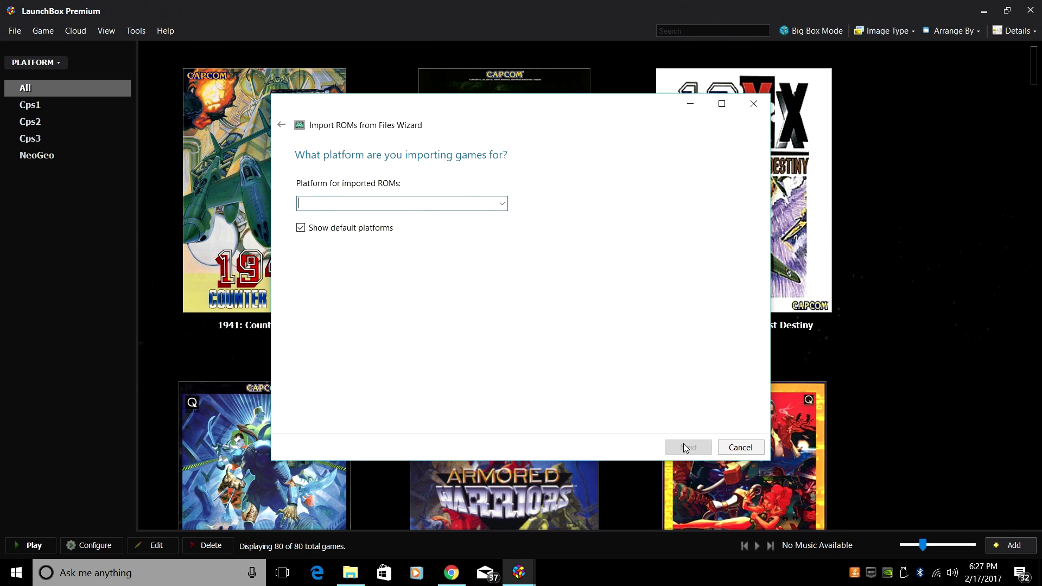
# Set the imported games' platform to Sony Playstation.
pyautogui.click(501, 204)
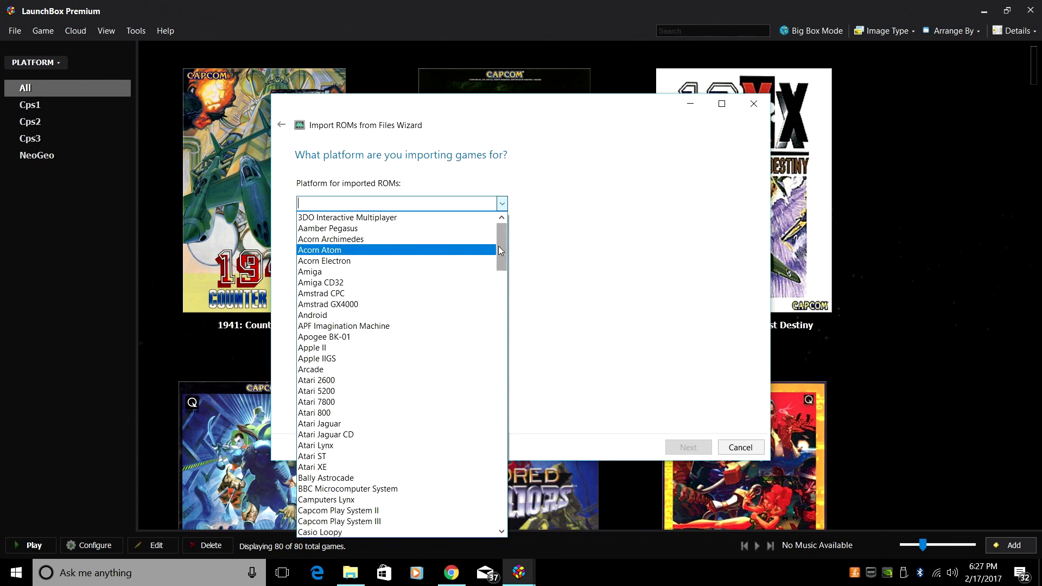
pyautogui.moveTo(499, 247); pyautogui.dragTo(493, 477)
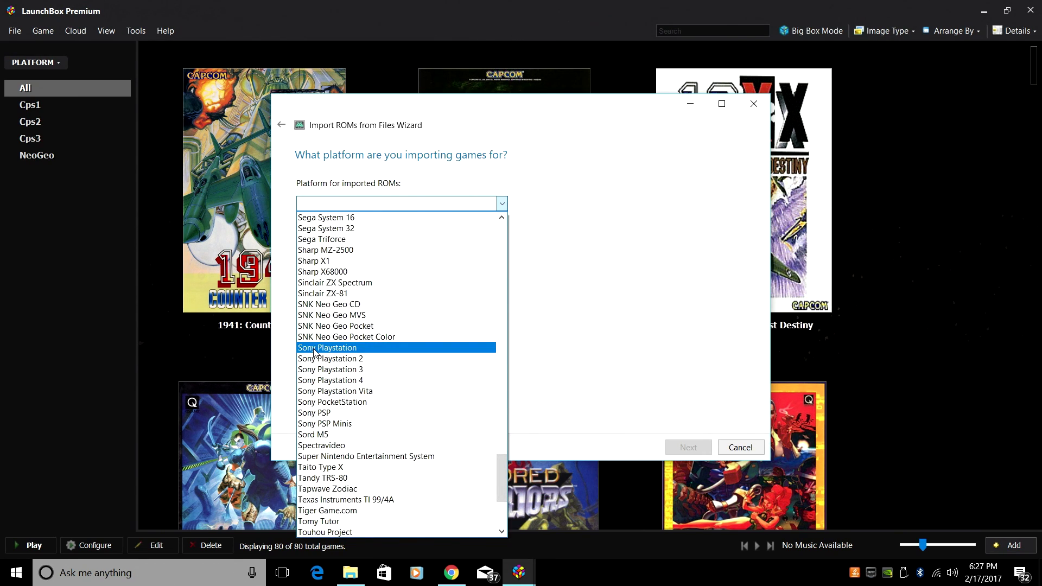
pyautogui.click(314, 350)
pyautogui.click(684, 446)
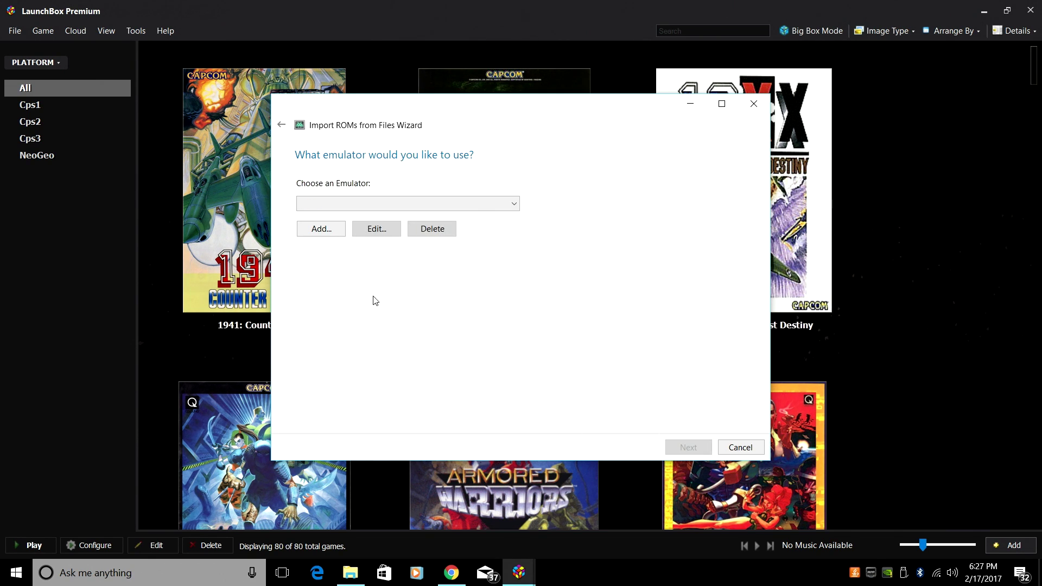
# Add a new emulator entry with ePSXe chosen as the emulator name.
pyautogui.click(320, 229)
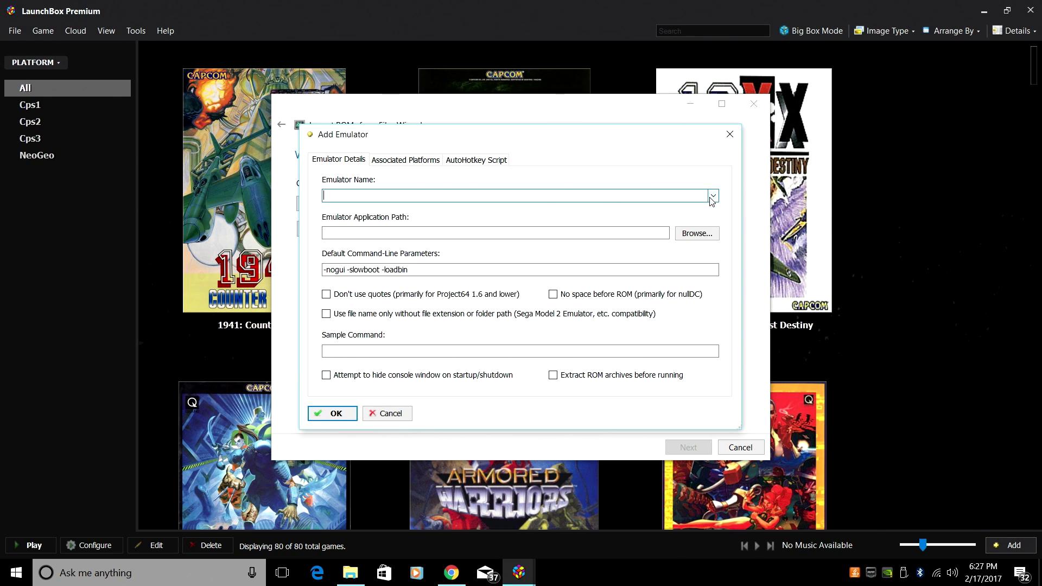
pyautogui.click(713, 196)
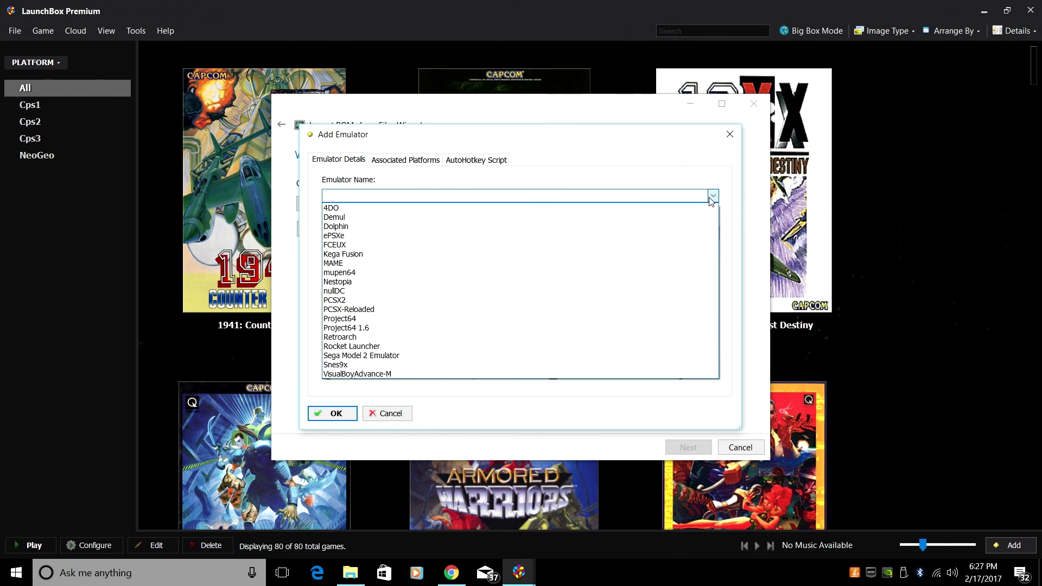
pyautogui.click(340, 238)
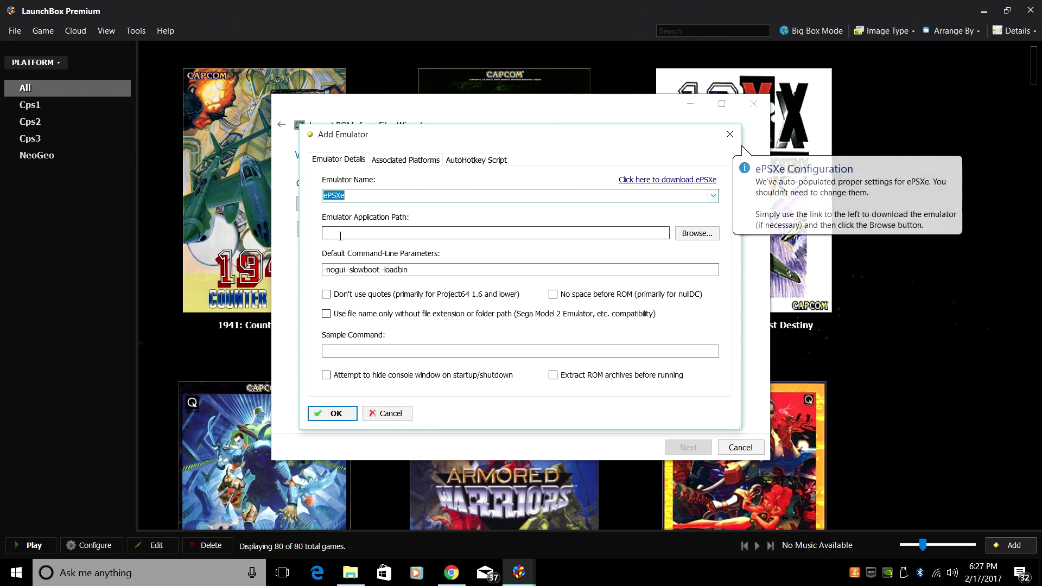
# Download ePSXe v2.0.5 for Windows and find the ePSXe205 zip on Local Disk (E:).
pyautogui.click(650, 180)
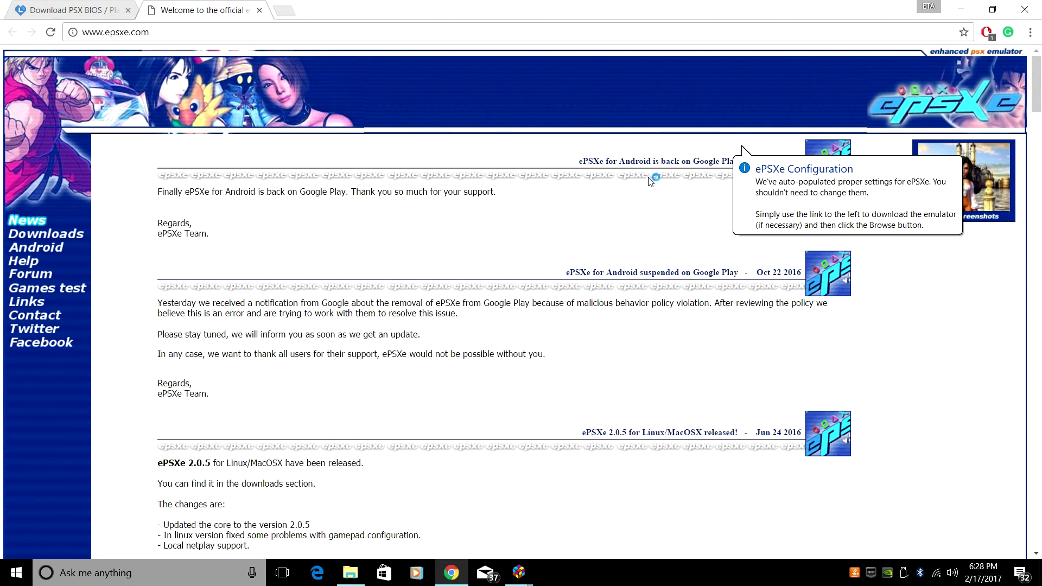
pyautogui.click(74, 238)
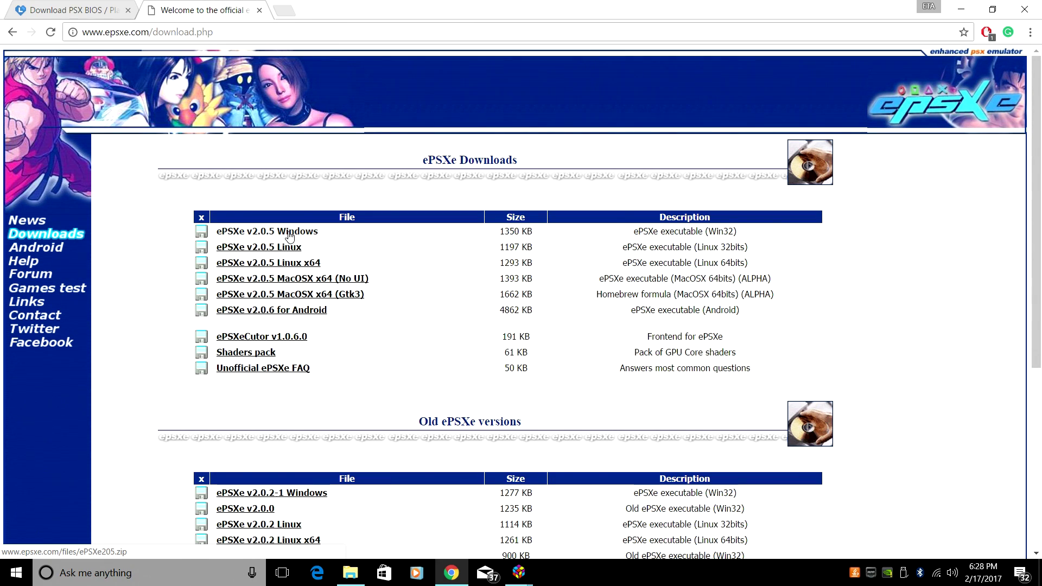
pyautogui.click(289, 236)
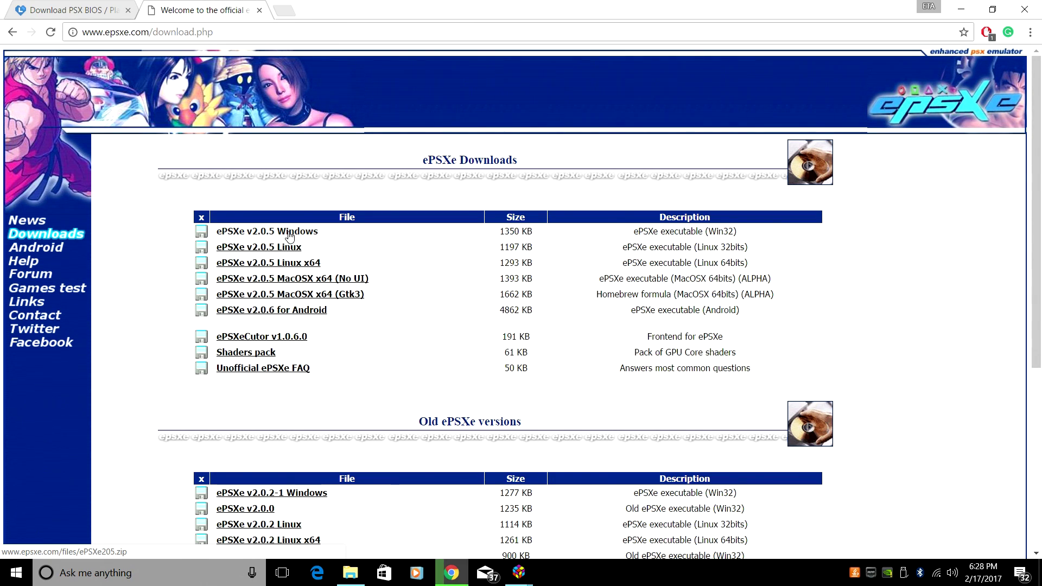
pyautogui.click(72, 545)
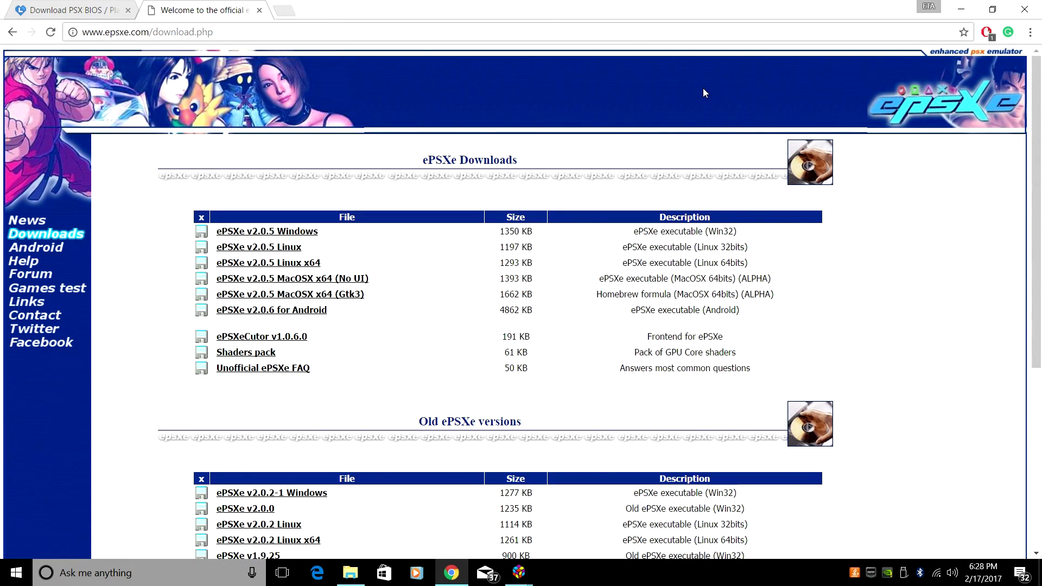
pyautogui.click(351, 573)
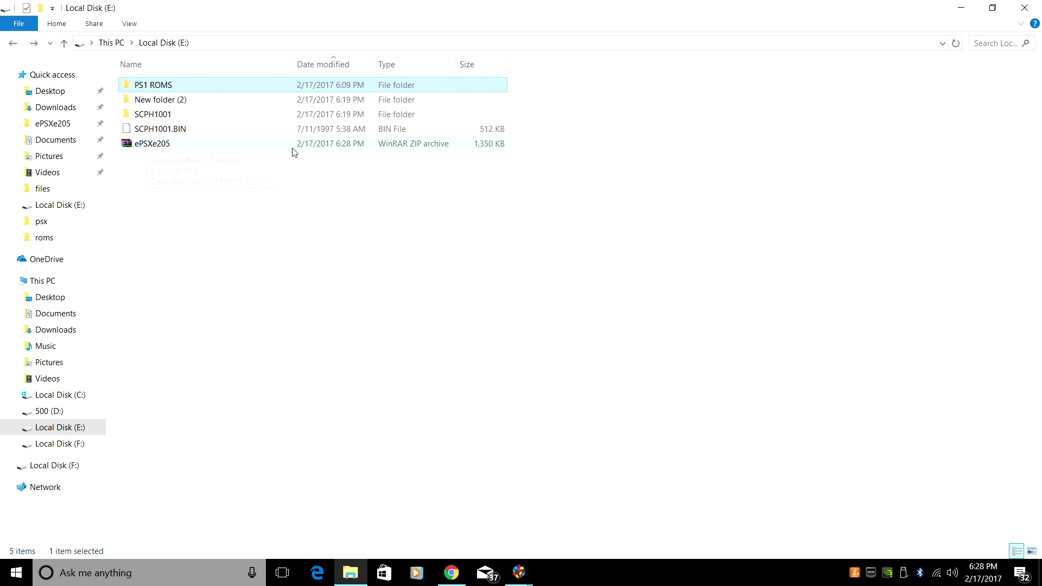
# Extract the ePSXe205 zip into its own ePSXe205 folder and check its contents.
pyautogui.rightClick(165, 147)
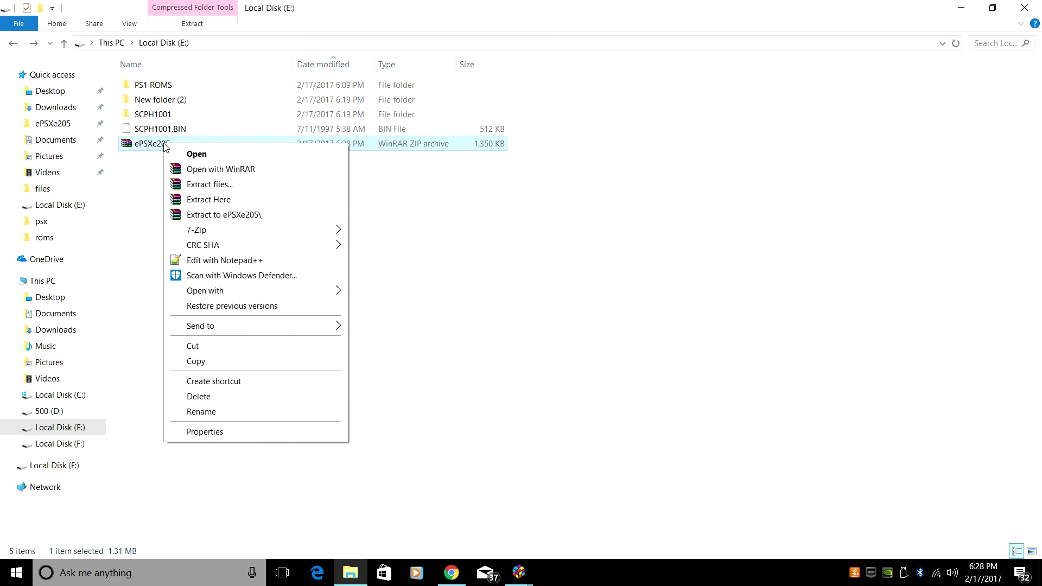
pyautogui.click(268, 215)
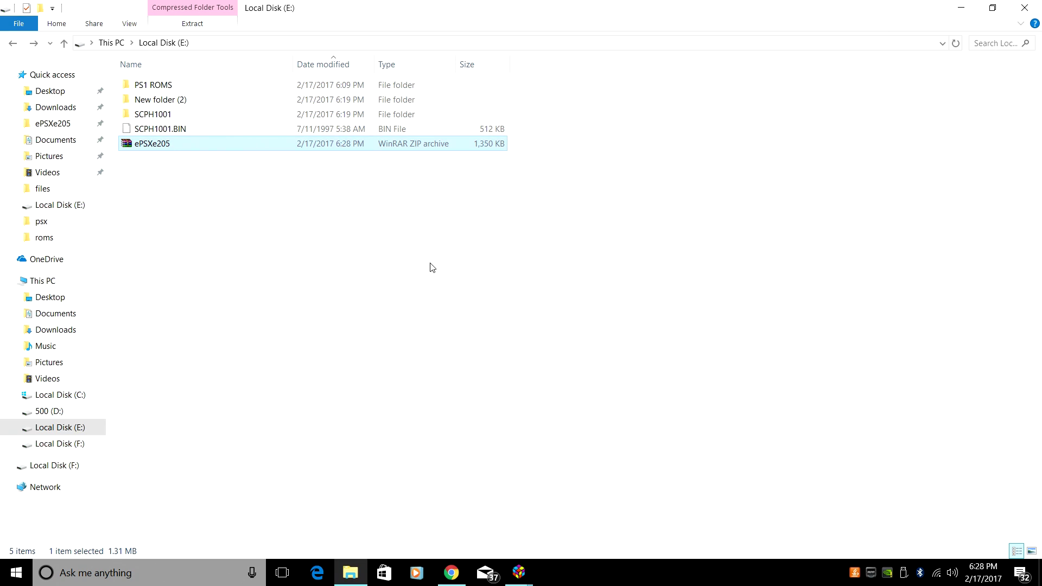
pyautogui.click(157, 130)
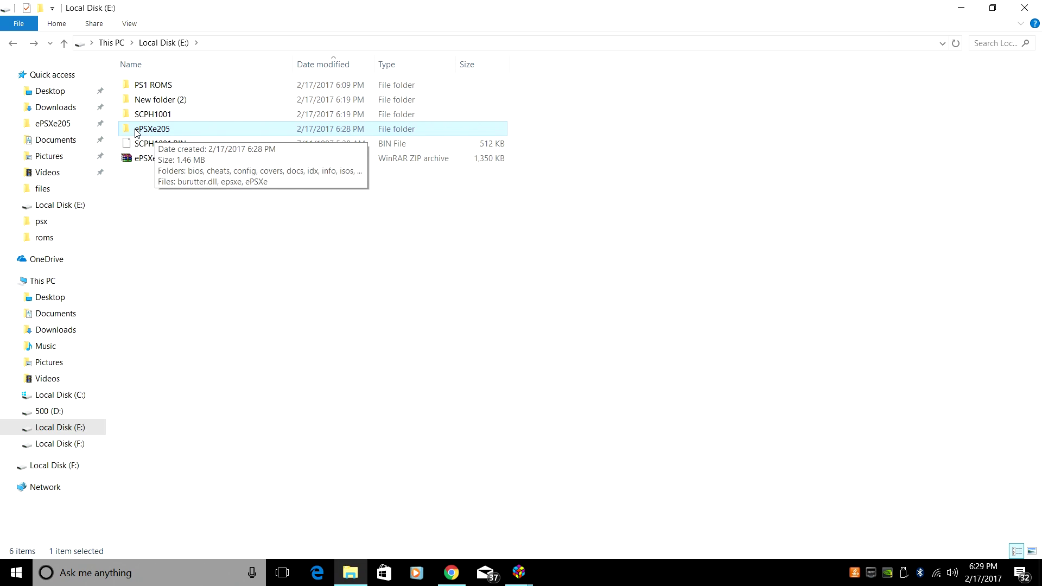
pyautogui.doubleClick(407, 129)
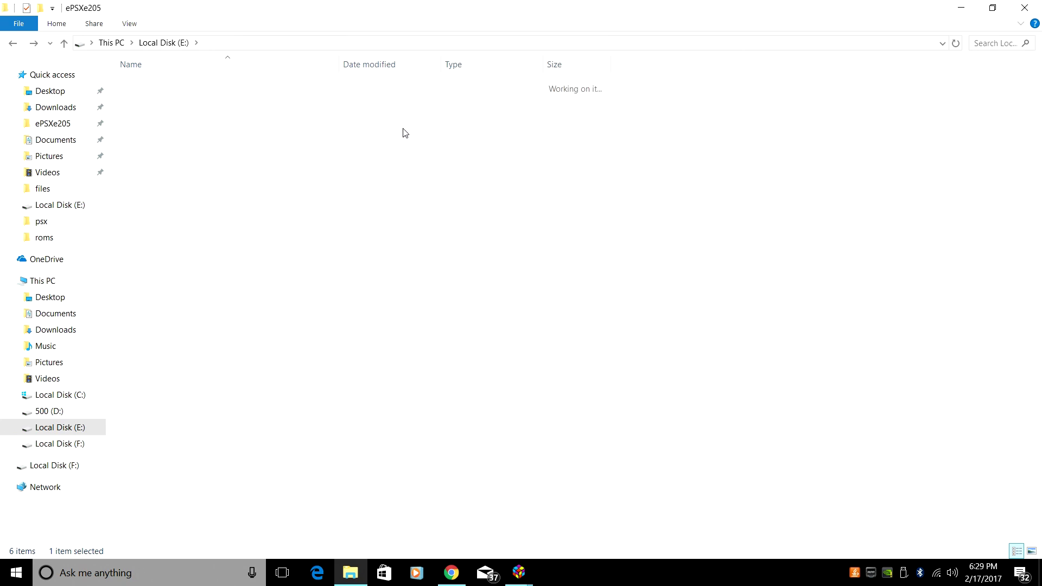
pyautogui.click(12, 43)
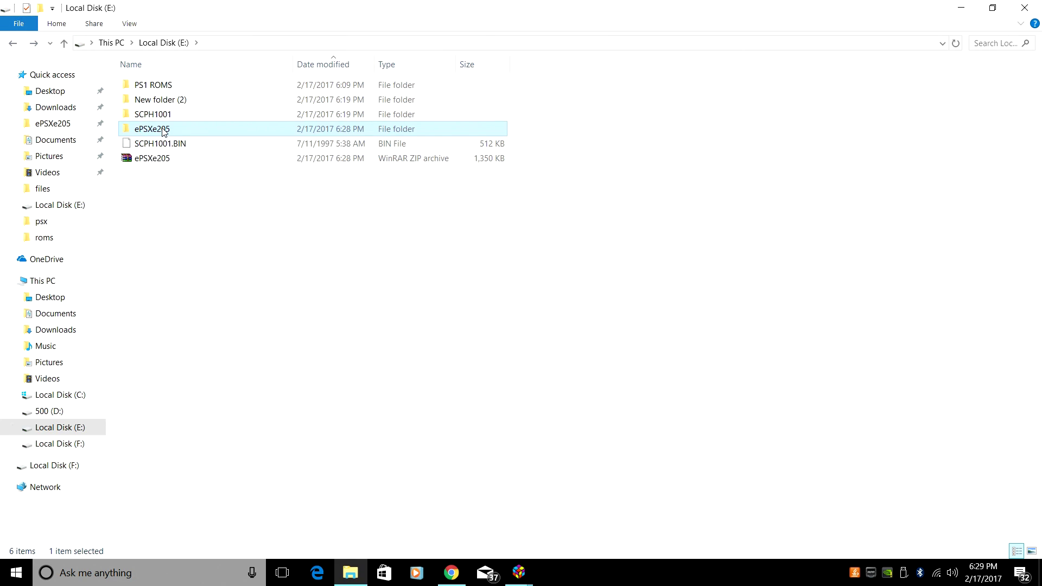
# Move the ePSXe205 folder into Documents\Emulators next to RetroArch.
pyautogui.moveTo(163, 130); pyautogui.dragTo(68, 143)
pyautogui.click(67, 141)
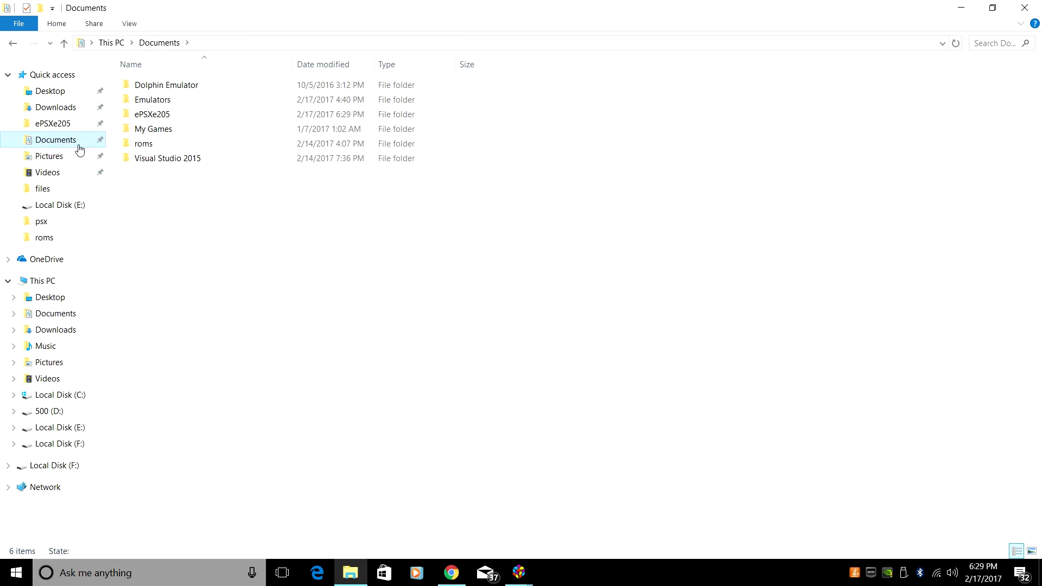
pyautogui.moveTo(152, 115); pyautogui.dragTo(163, 102)
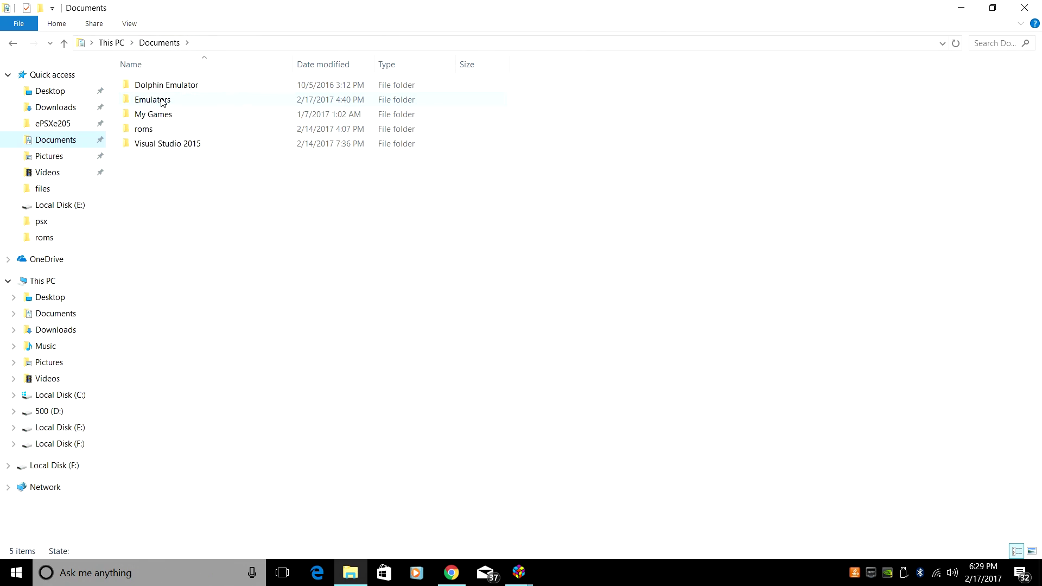
pyautogui.doubleClick(163, 100)
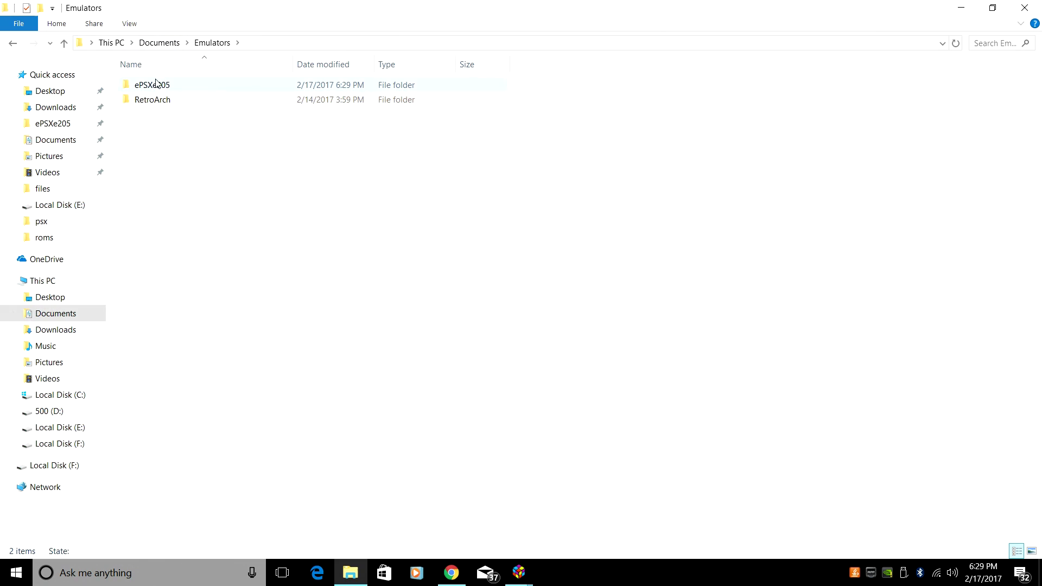
pyautogui.doubleClick(158, 87)
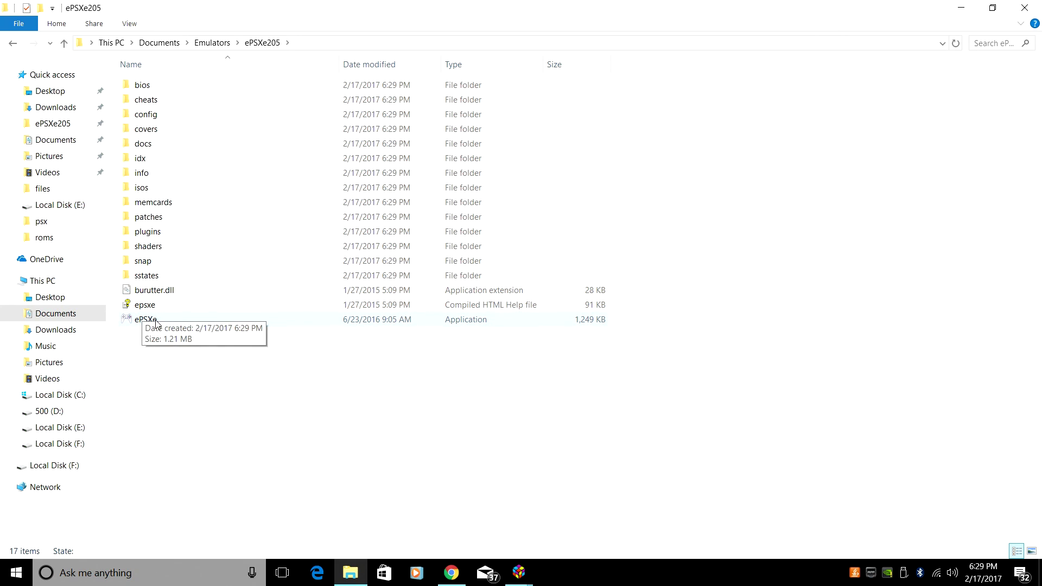
pyautogui.hotkey('alt', 'Up')
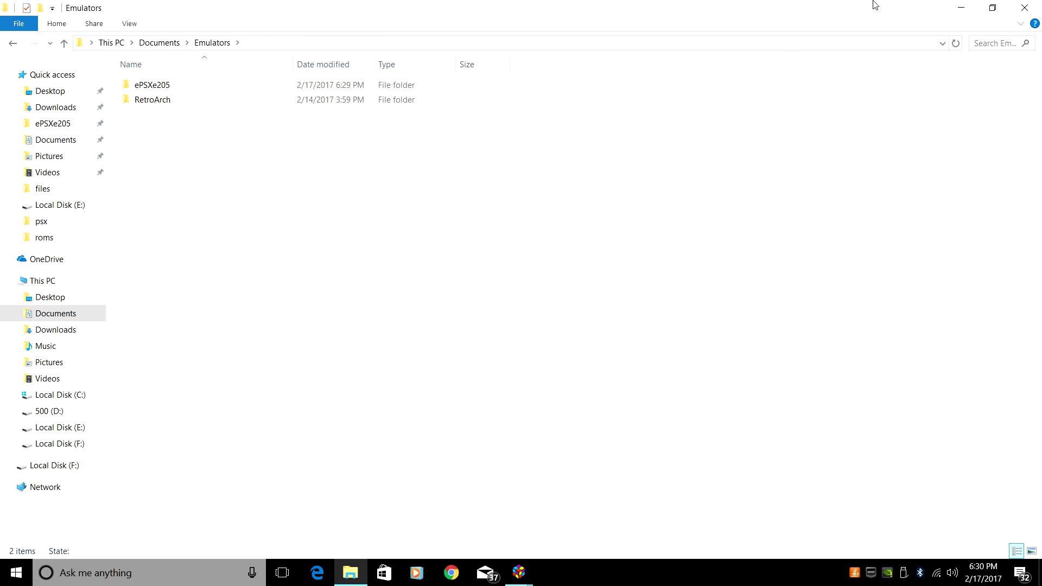
# Point the ePSXe emulator at Documents\Emulators\ePSXe205\ePSXe.exe and save the entry.
pyautogui.click(961, 7)
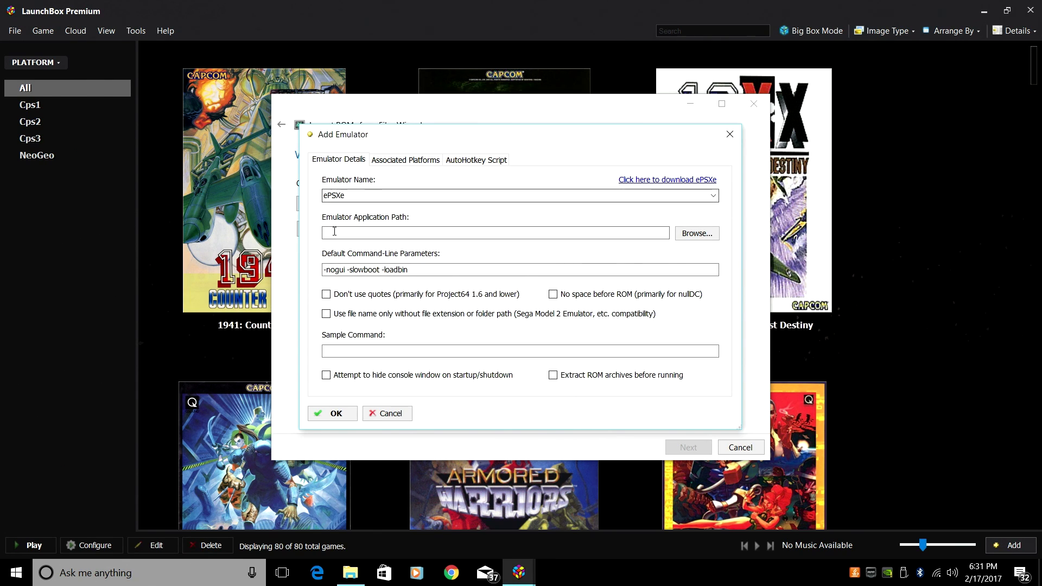
pyautogui.click(698, 235)
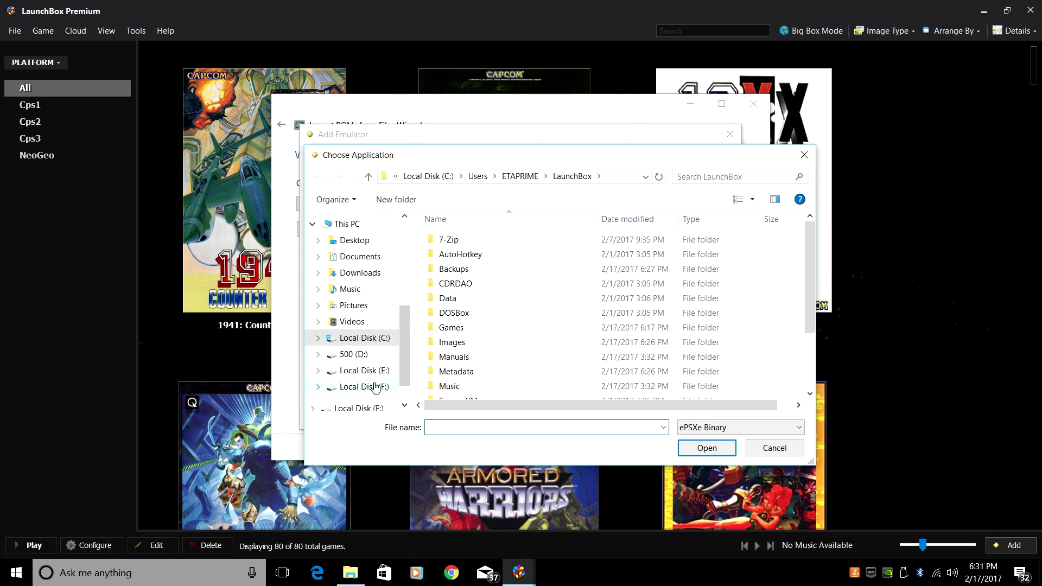
pyautogui.click(368, 259)
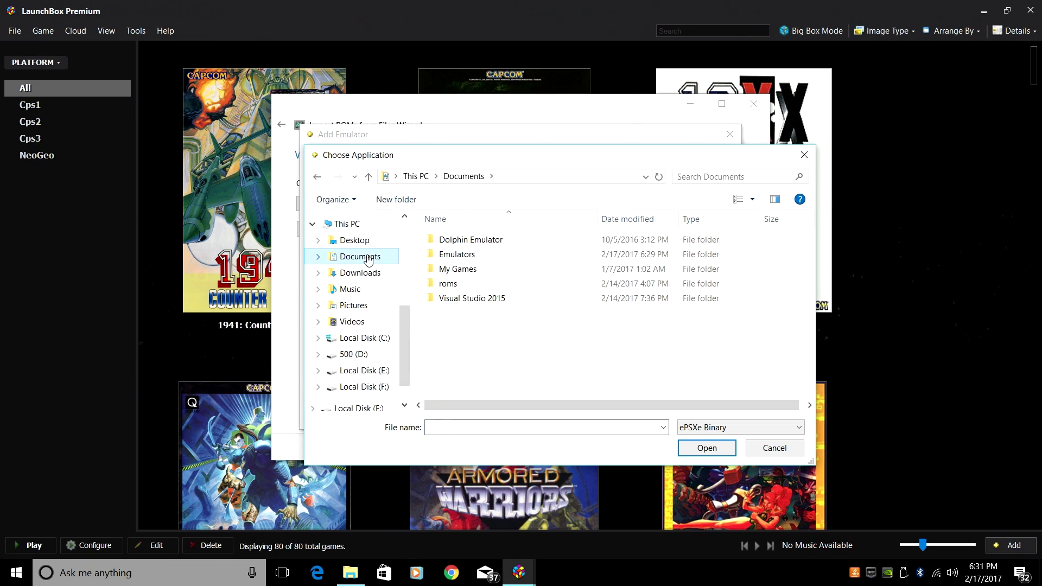
pyautogui.doubleClick(456, 255)
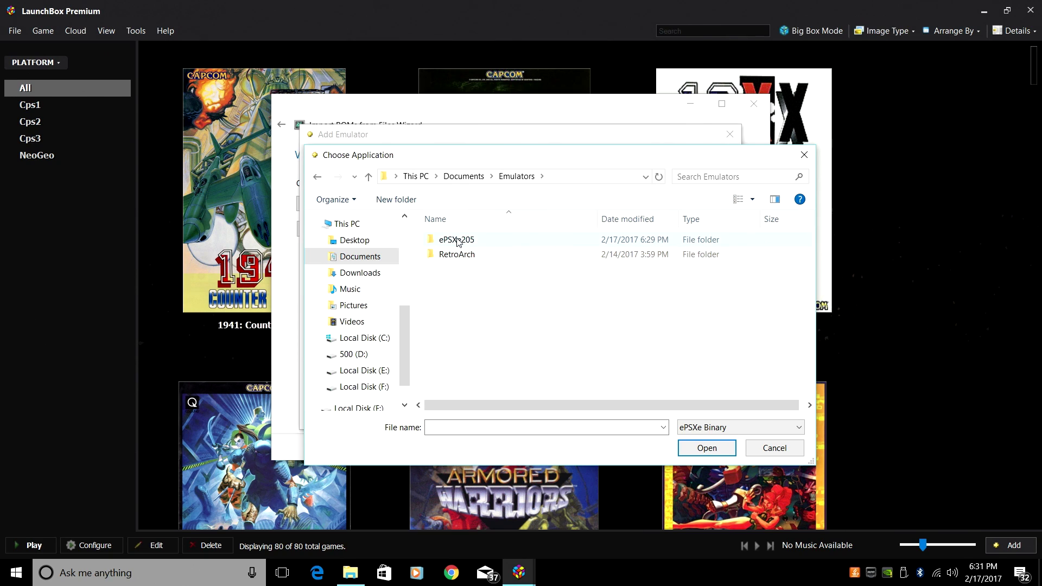
pyautogui.doubleClick(458, 240)
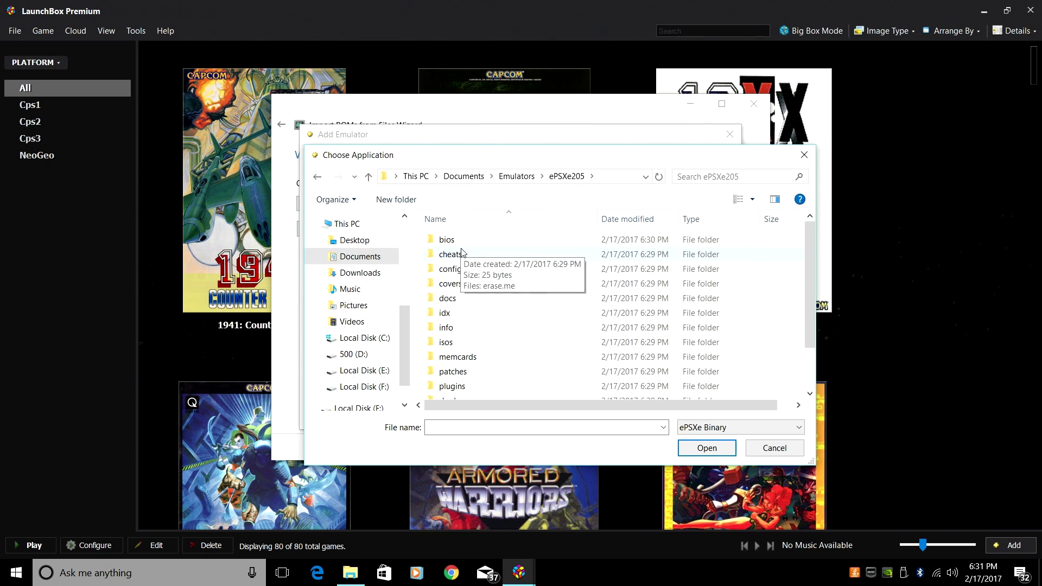
pyautogui.scroll(-2, 472, 282)
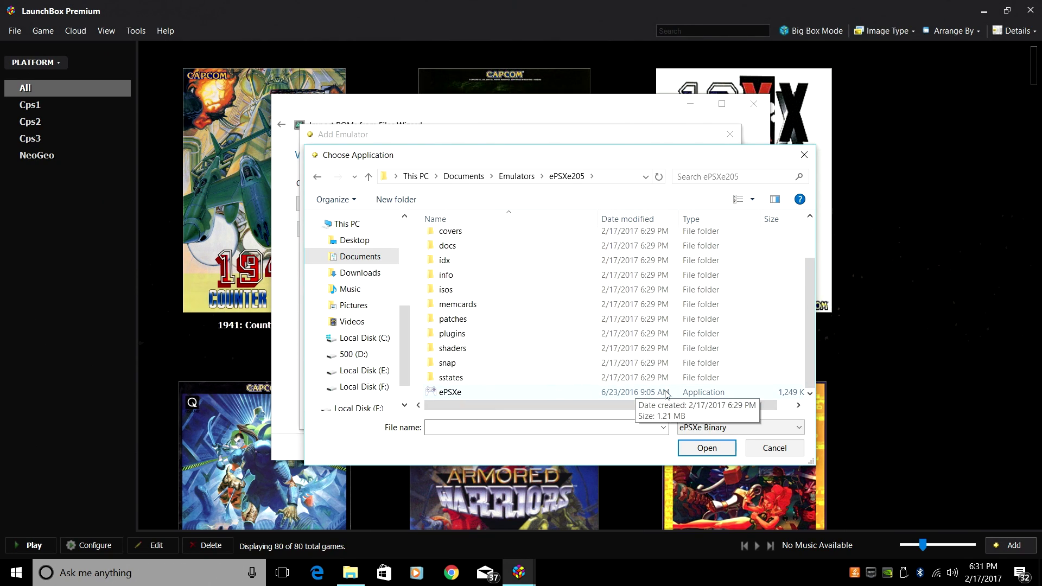
pyautogui.click(480, 393)
pyautogui.doubleClick(479, 393)
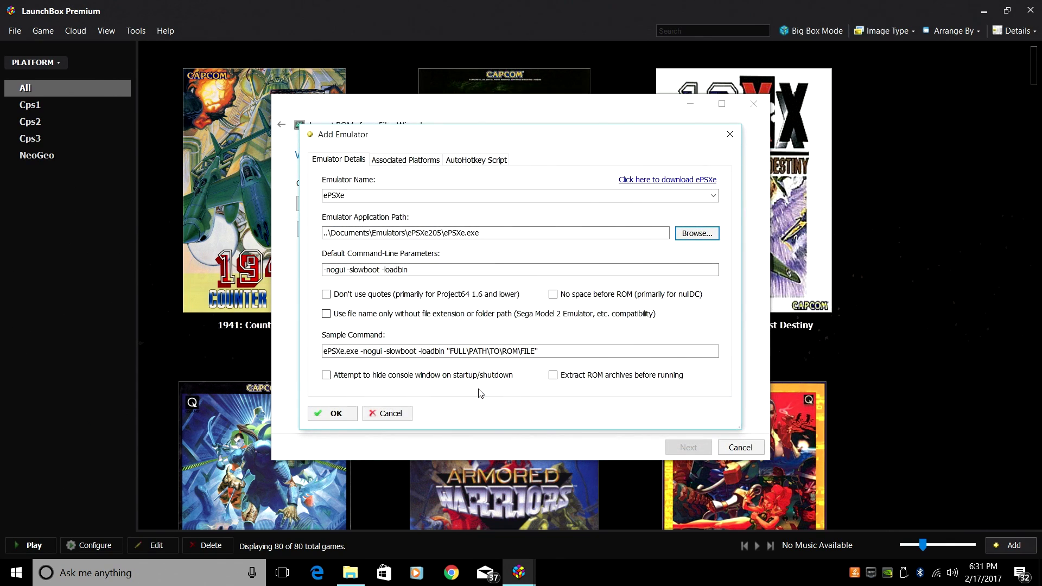
pyautogui.click(336, 414)
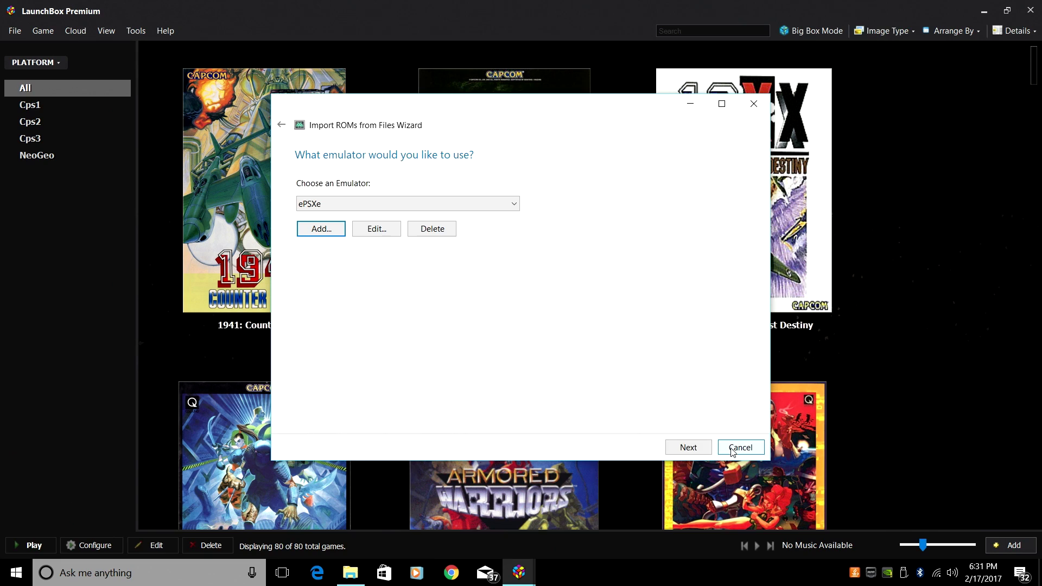
# Keep ROMs in place and accept default metadata, image, EmuMovies and custom options.
pyautogui.click(689, 447)
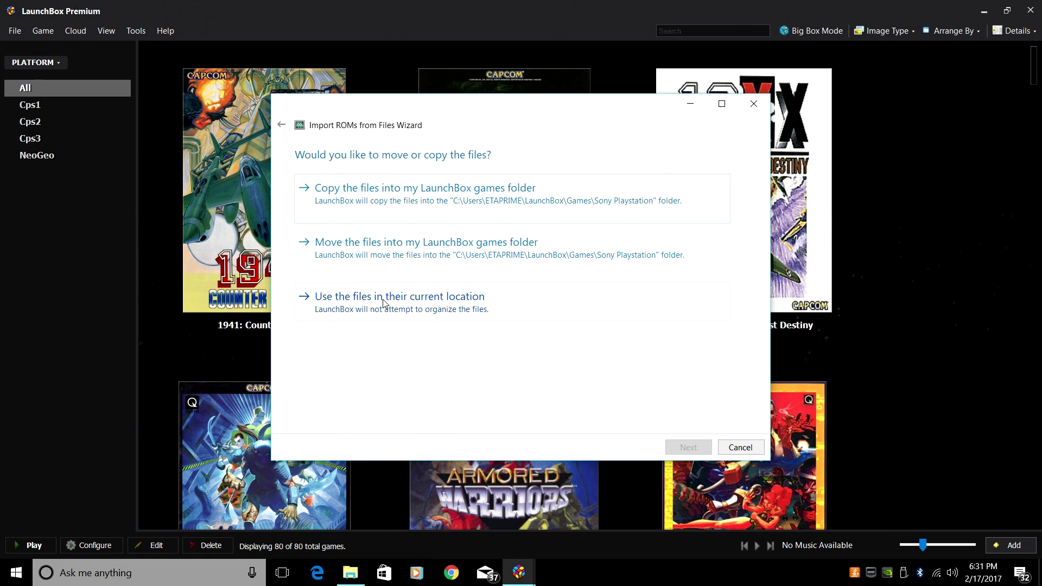
pyautogui.click(450, 311)
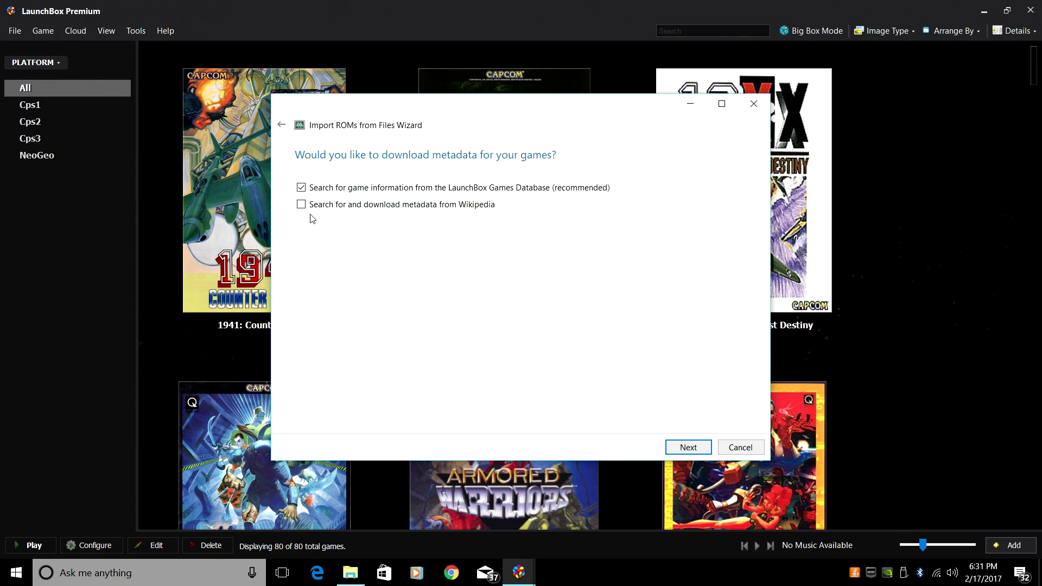
pyautogui.click(691, 442)
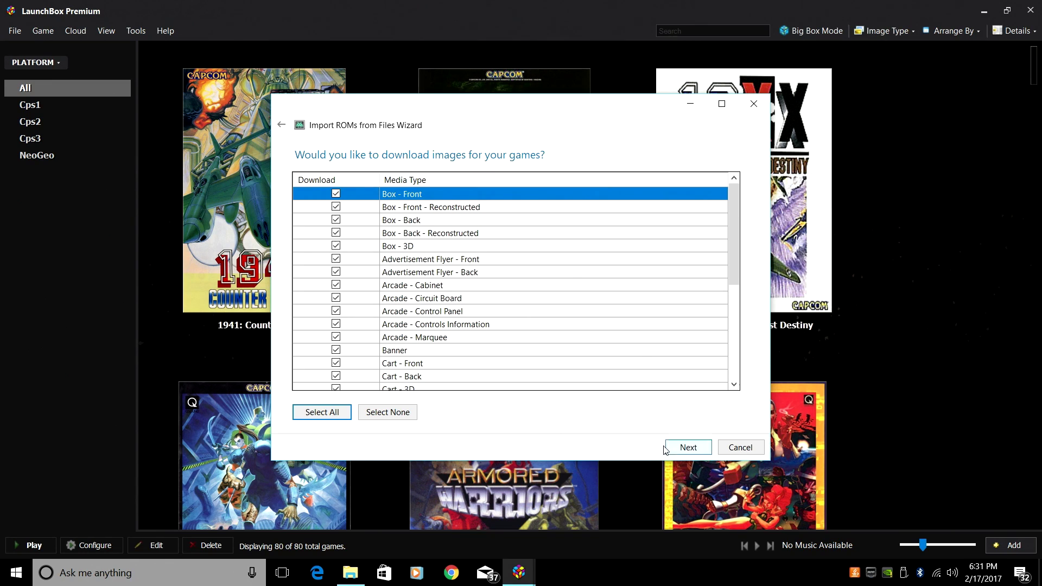
pyautogui.click(692, 449)
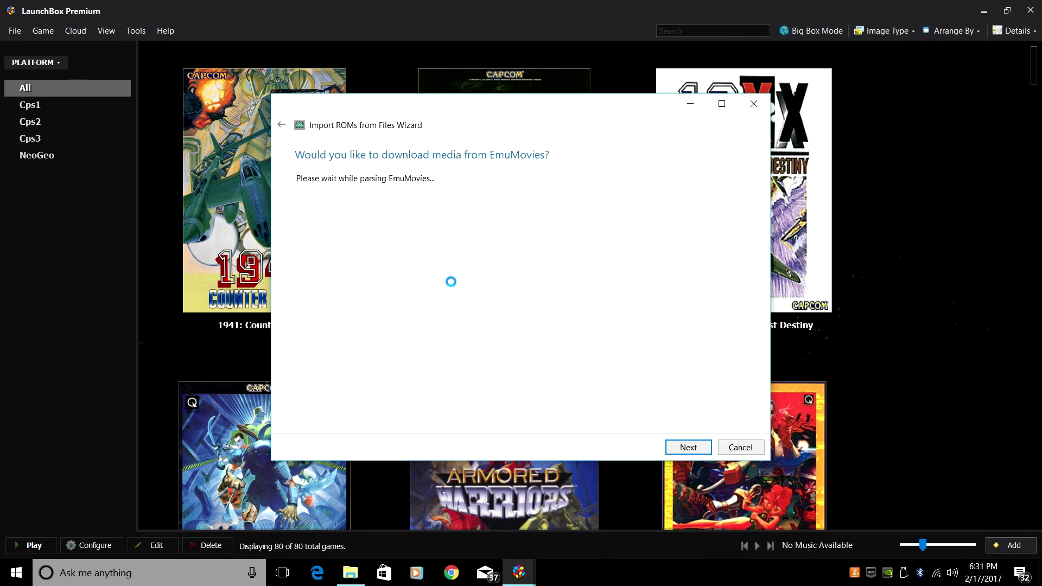
pyautogui.press('Return')
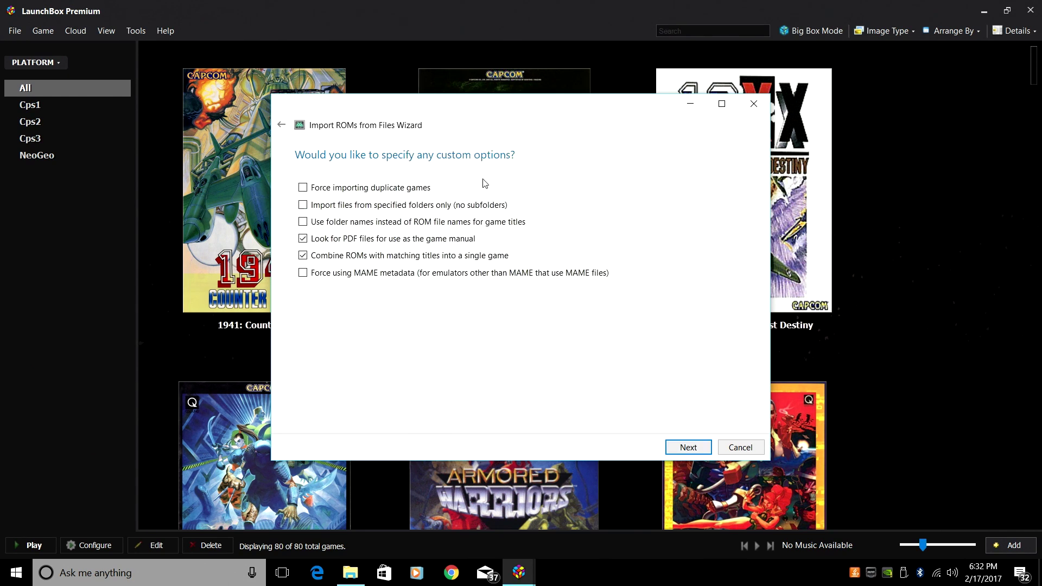
pyautogui.press('Return')
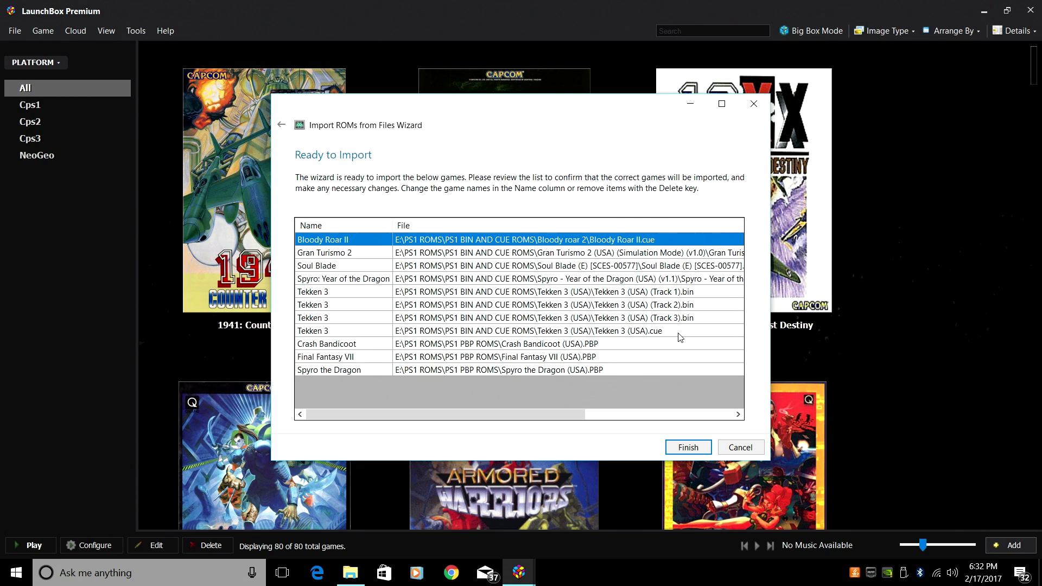
# Import the listed PS1 games and browse the Sony Playstation platform's 8 games.
pyautogui.click(680, 450)
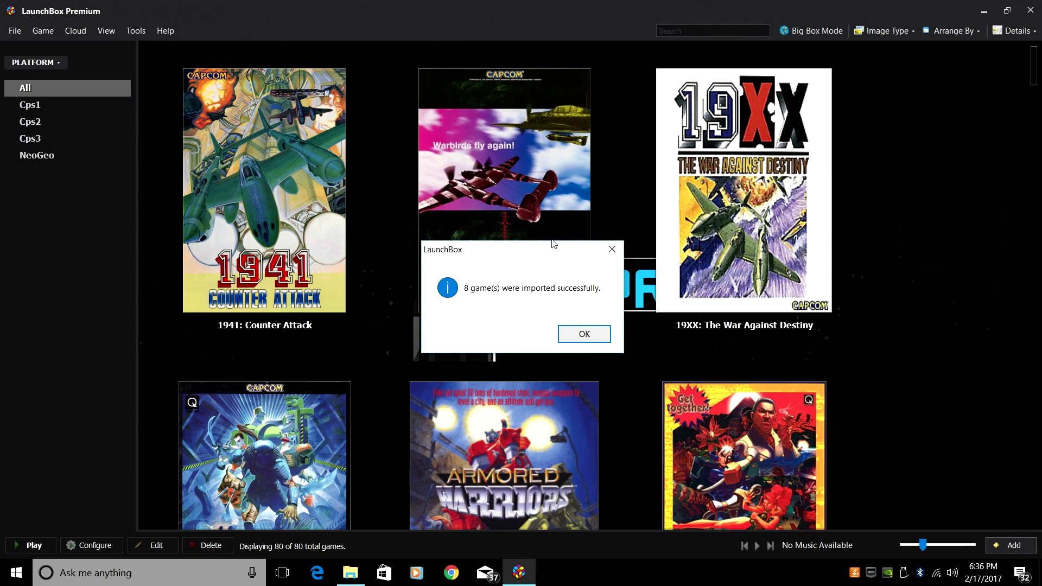
pyautogui.click(578, 333)
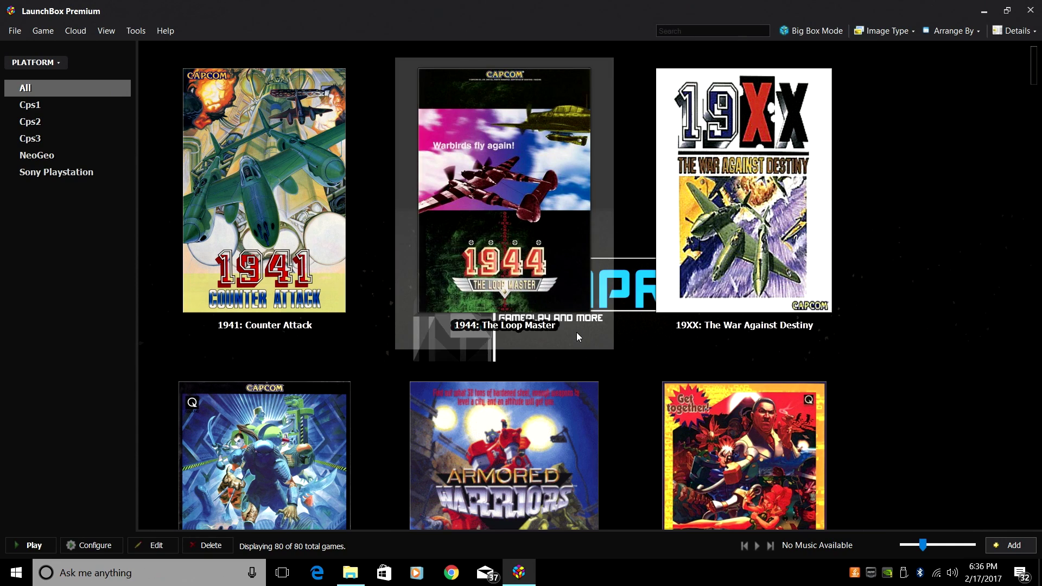
pyautogui.click(82, 173)
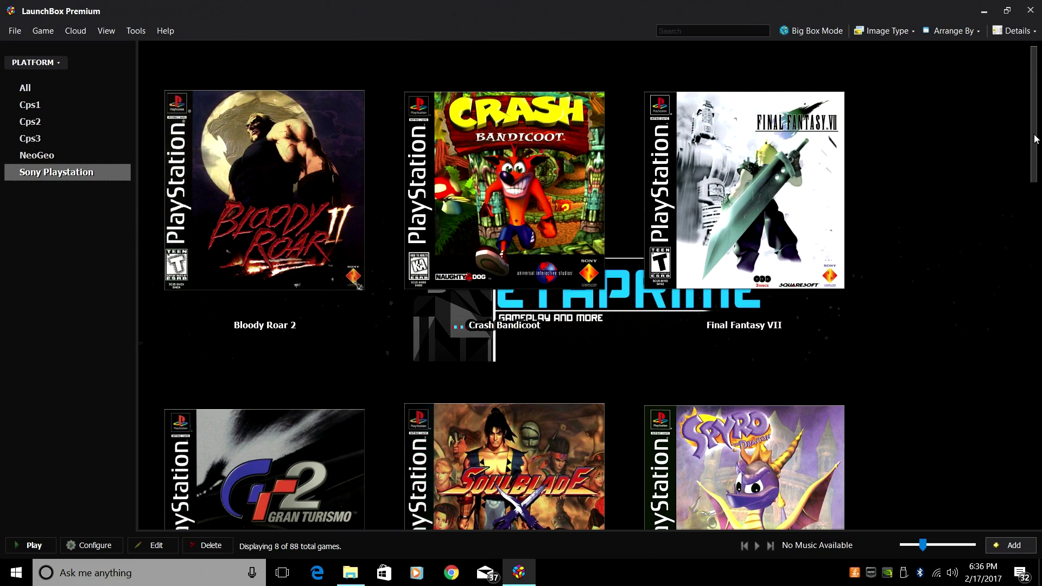
pyautogui.scroll(-4, 1018, 270)
pyautogui.scroll(-5, 1013, 326)
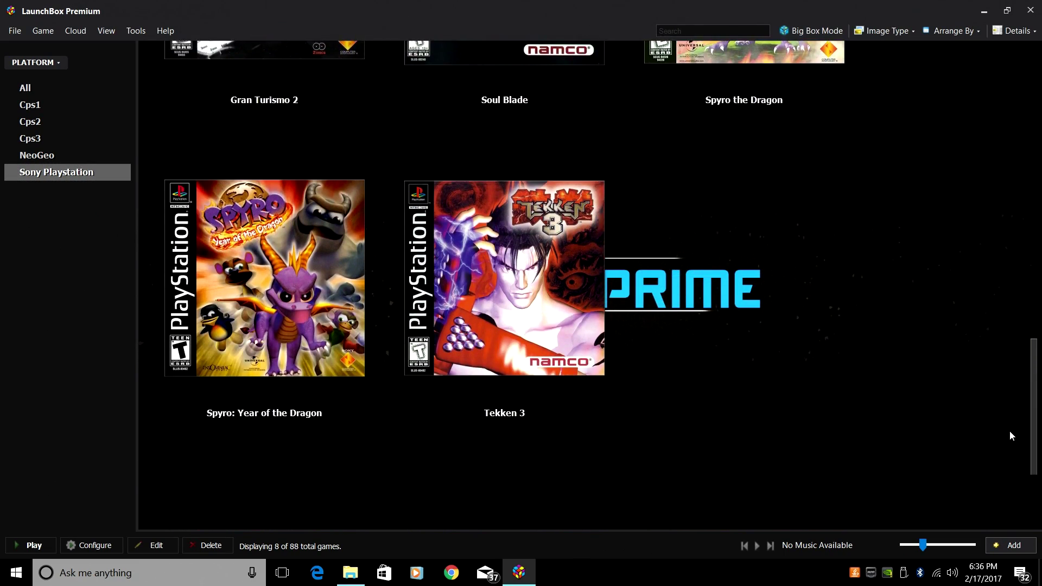
pyautogui.scroll(8, 1009, 274)
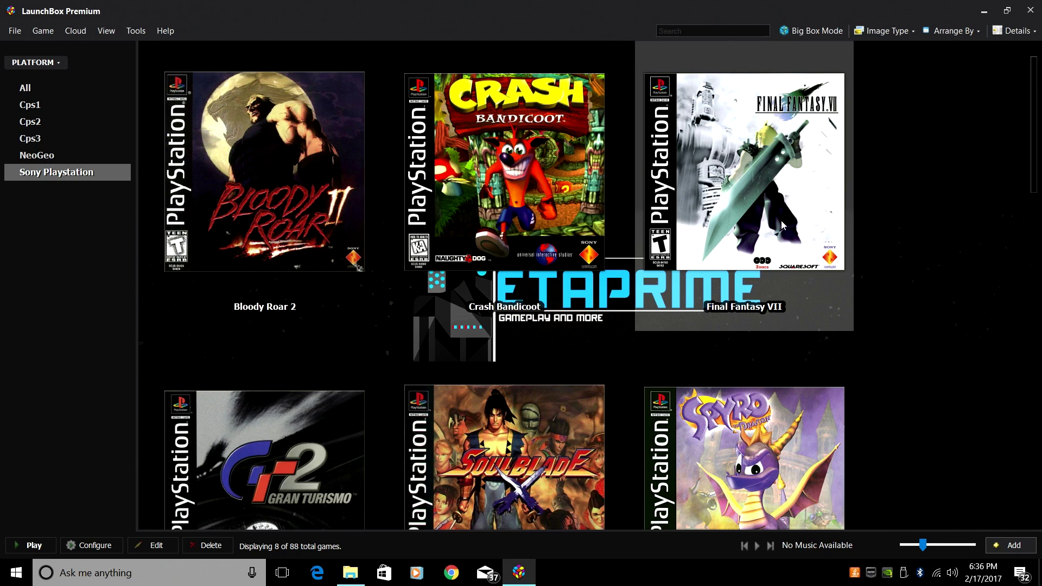
# Close LaunchBox and copy the SCPH1001.BIN BIOS file from Local Disk (E:).
pyautogui.click(1030, 17)
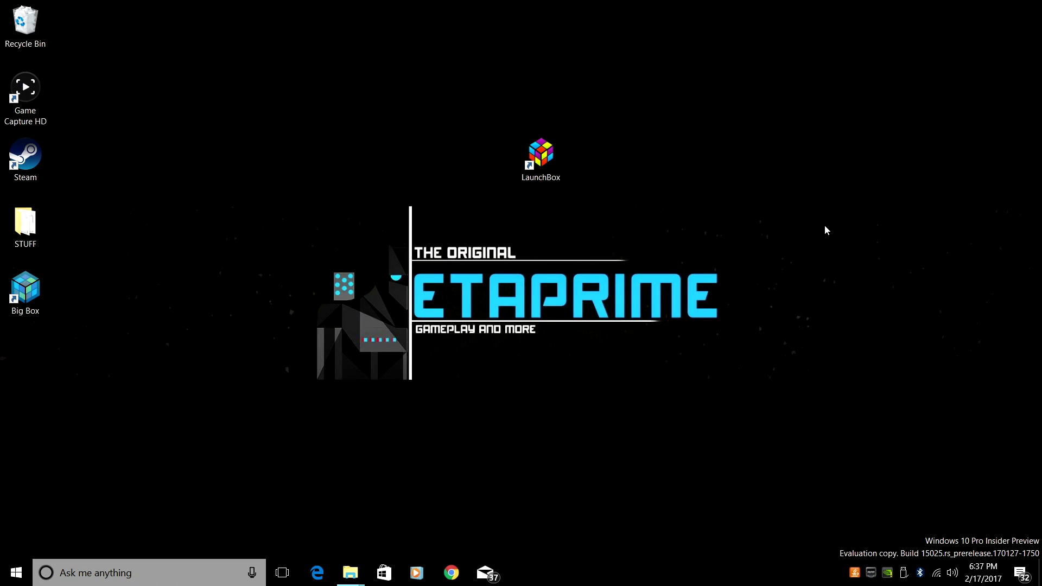
pyautogui.moveTo(350, 571)
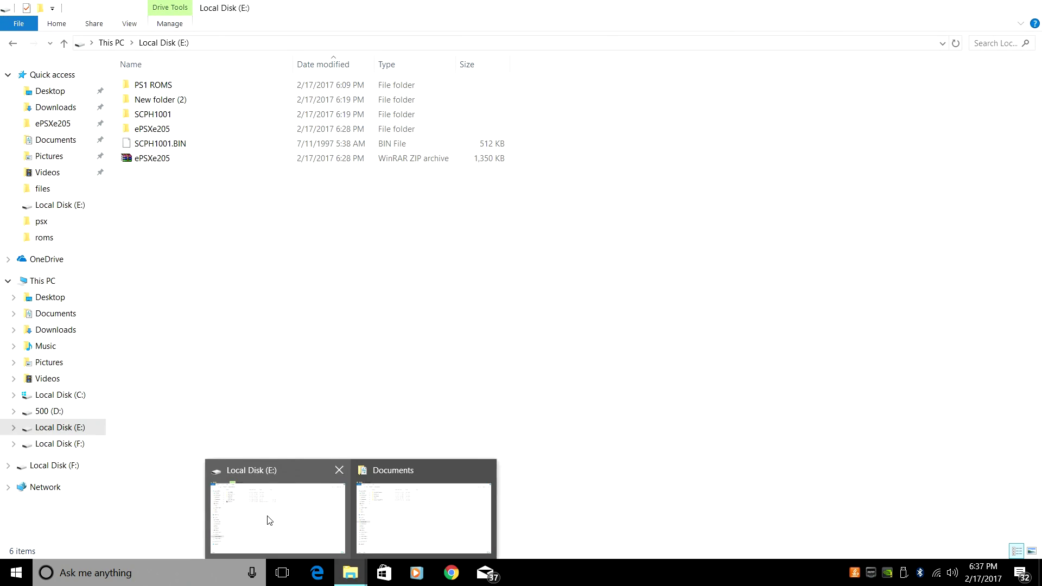
pyautogui.click(270, 521)
pyautogui.rightClick(143, 147)
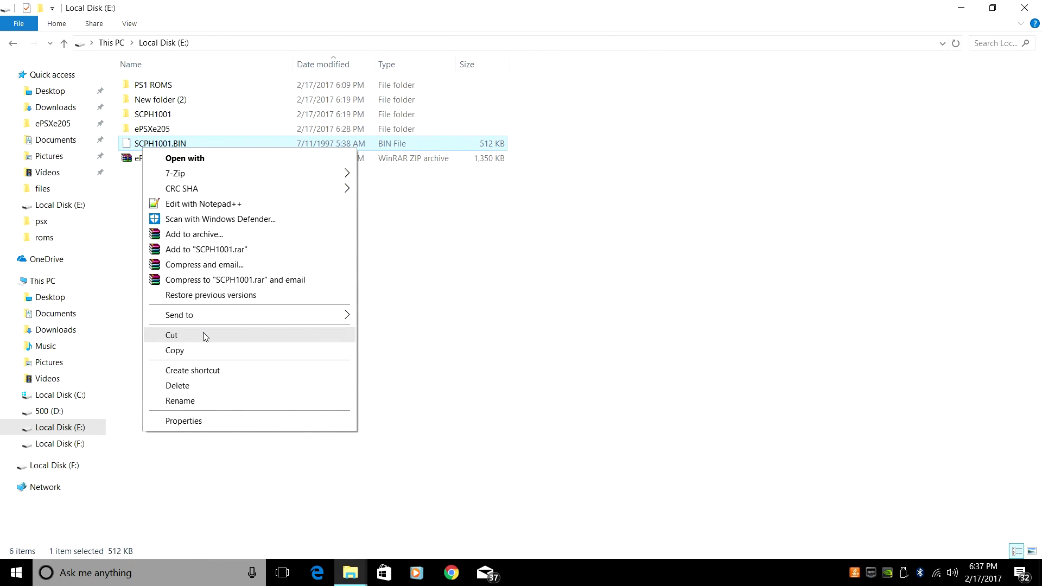
pyautogui.click(200, 351)
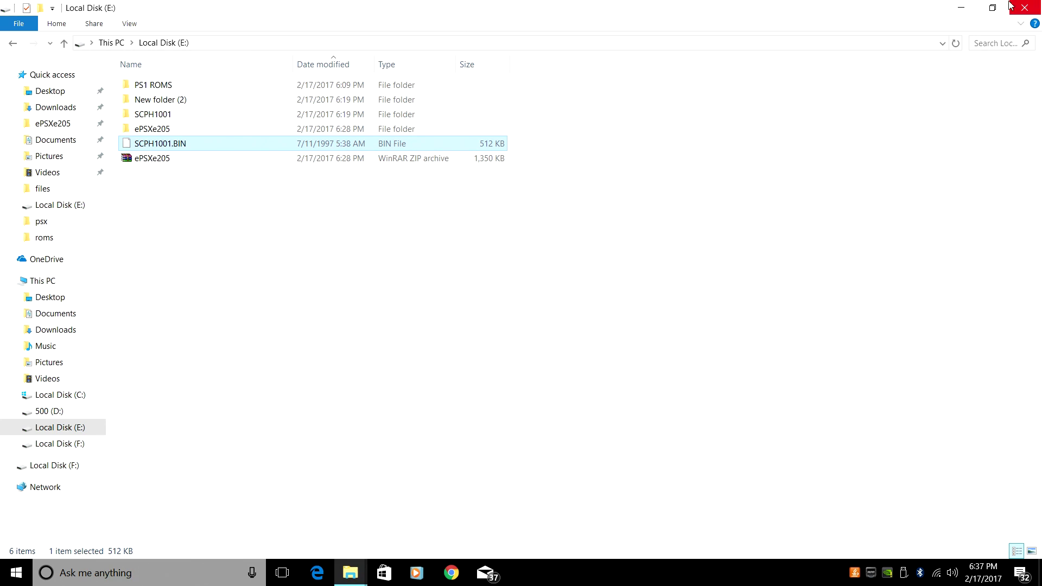
# Paste SCPH1001.BIN into Documents > Emulators > ePSXe205 > bios.
pyautogui.click(962, 7)
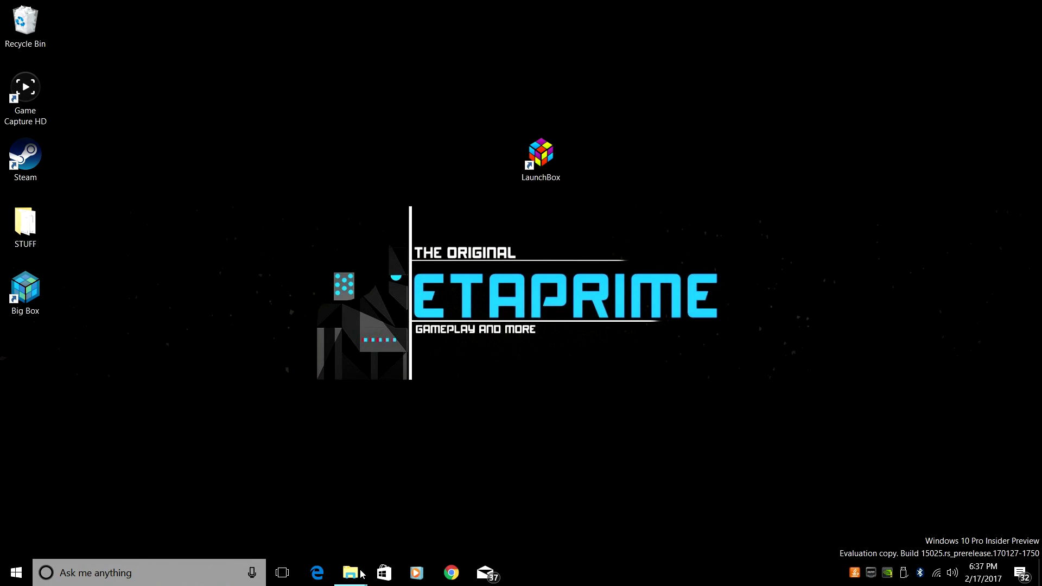
pyautogui.moveTo(351, 573)
pyautogui.click(403, 511)
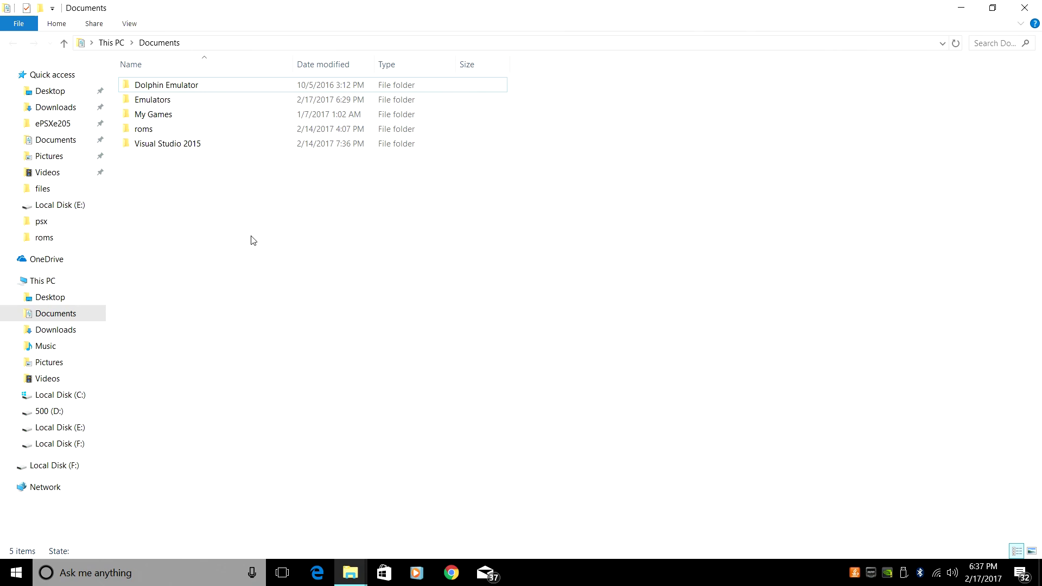
pyautogui.doubleClick(168, 101)
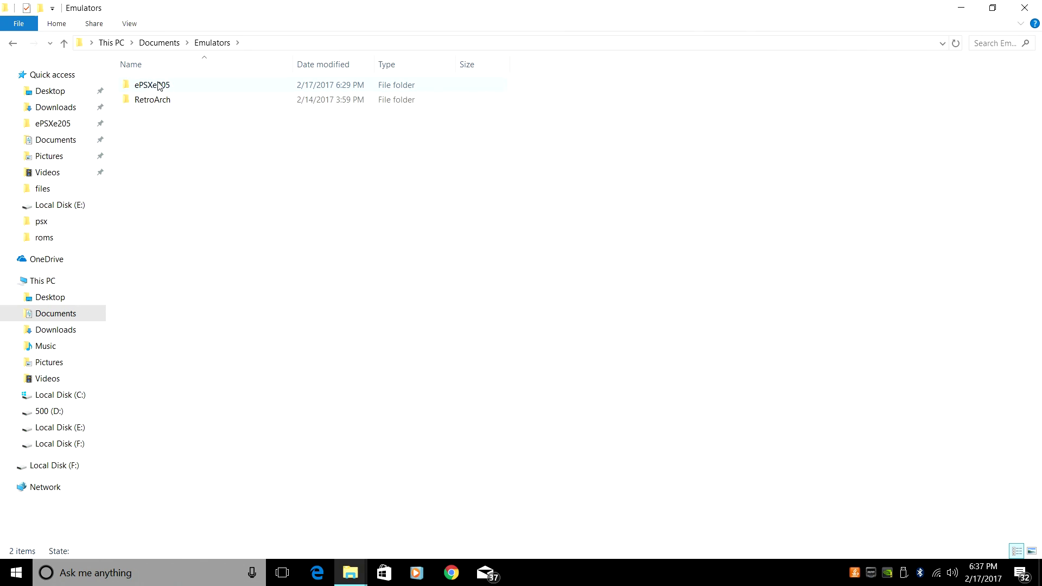
pyautogui.doubleClick(154, 85)
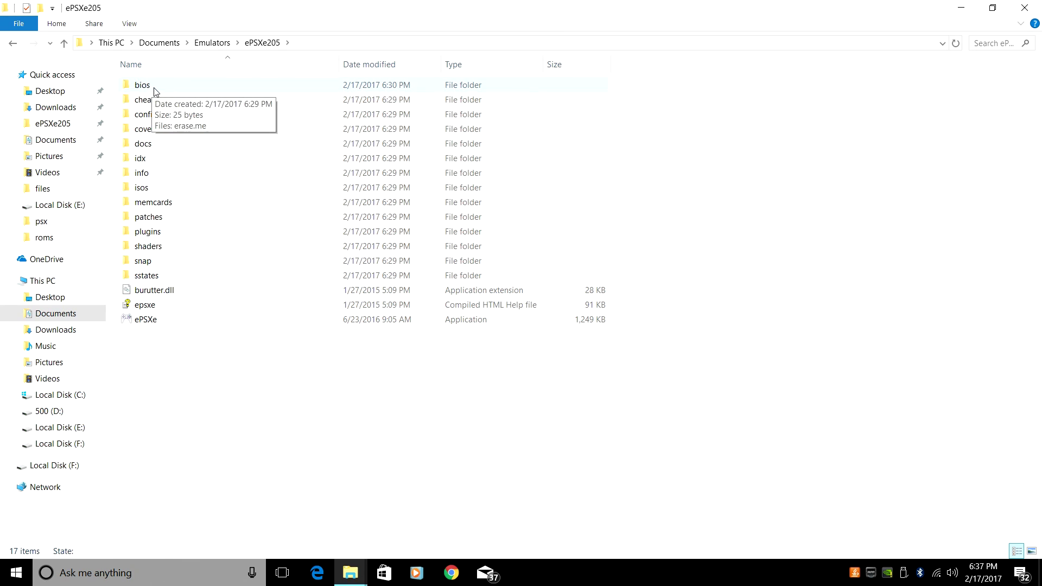
pyautogui.doubleClick(155, 87)
pyautogui.rightClick(164, 127)
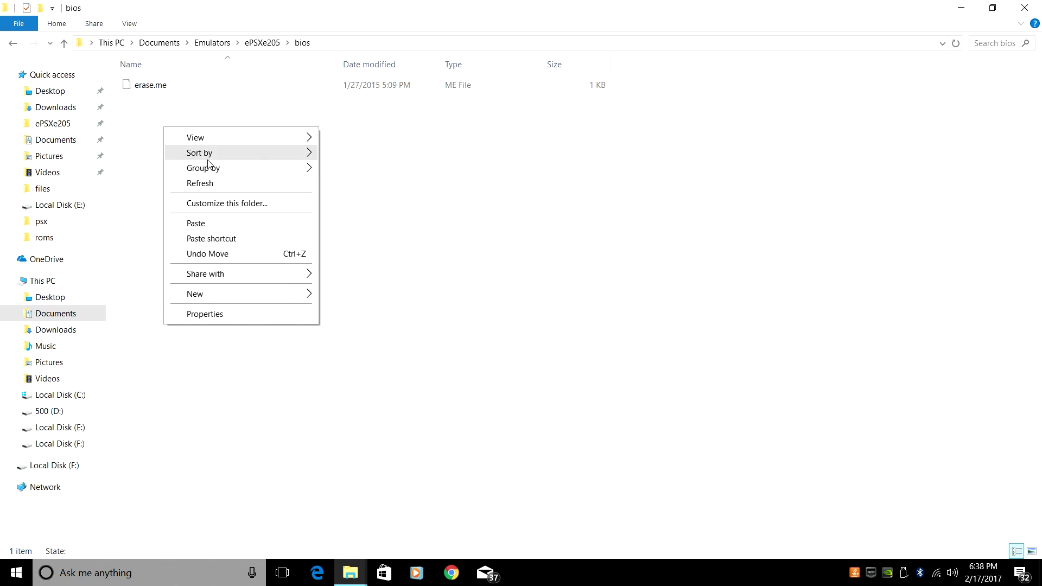
pyautogui.click(226, 230)
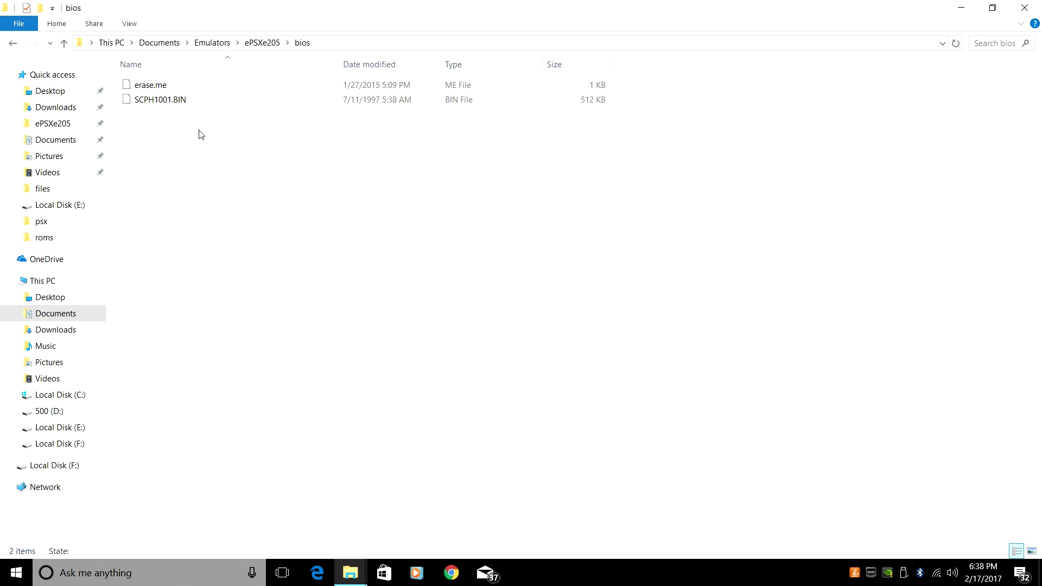
# Launch ePSXe from the ePSXe205 folder and pick the scph1001 - US BIOS in the Config wizard.
pyautogui.click(13, 44)
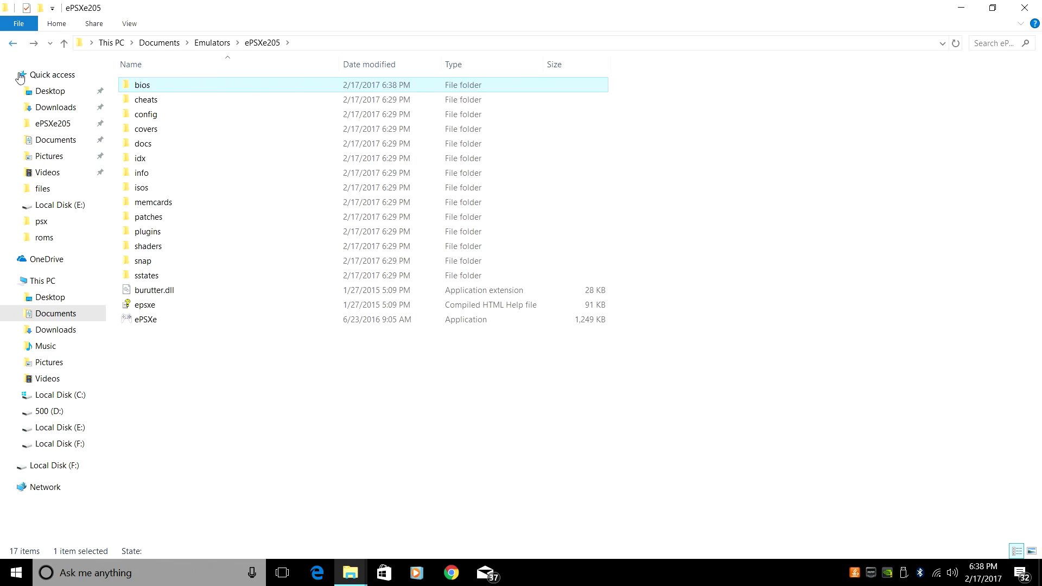
pyautogui.doubleClick(148, 321)
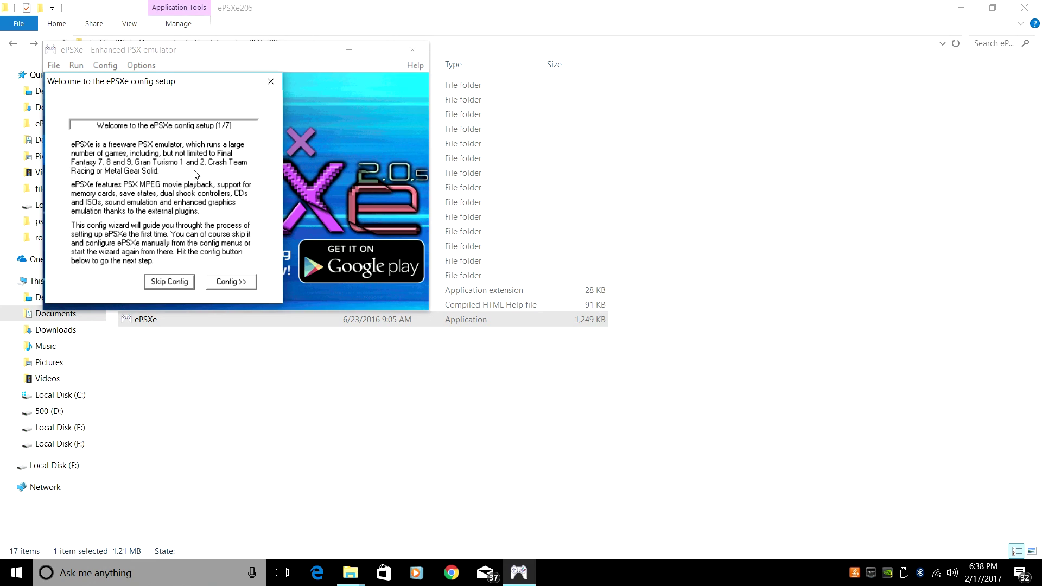
pyautogui.click(232, 285)
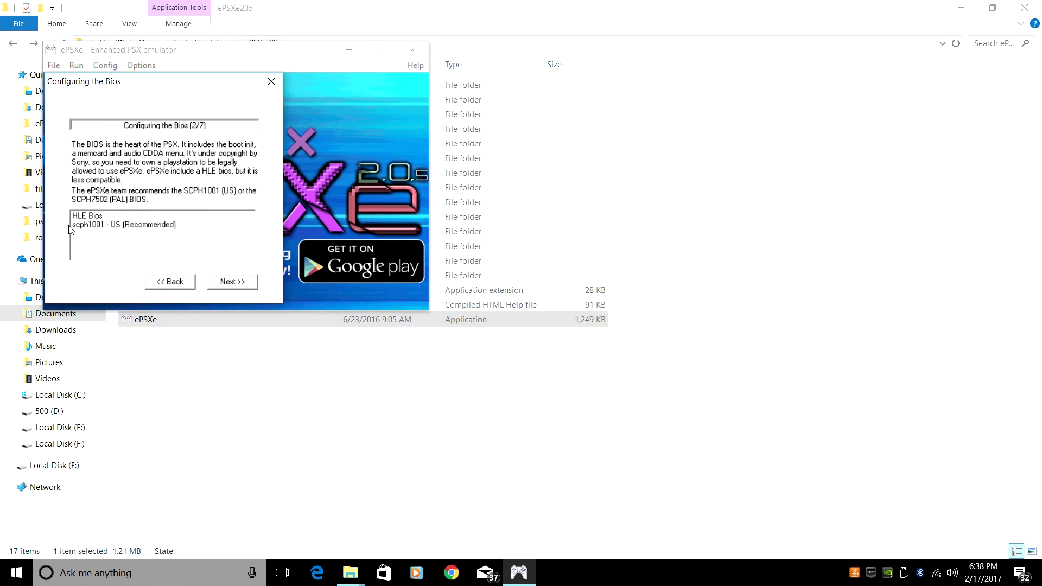
pyautogui.click(103, 228)
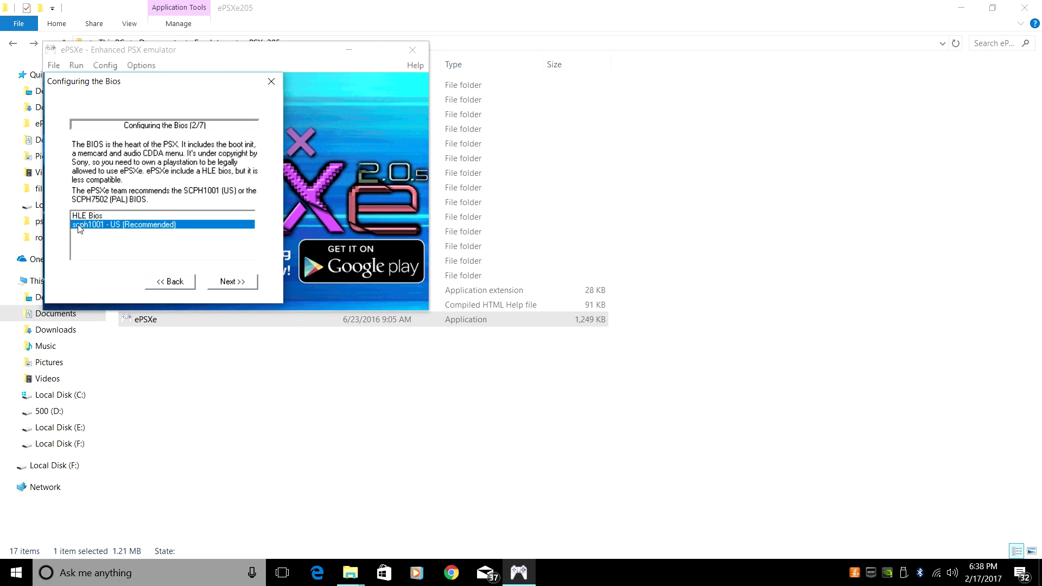
# Accept the default Video, Sound and CD-ROM plugins to reach the pads page.
pyautogui.click(239, 283)
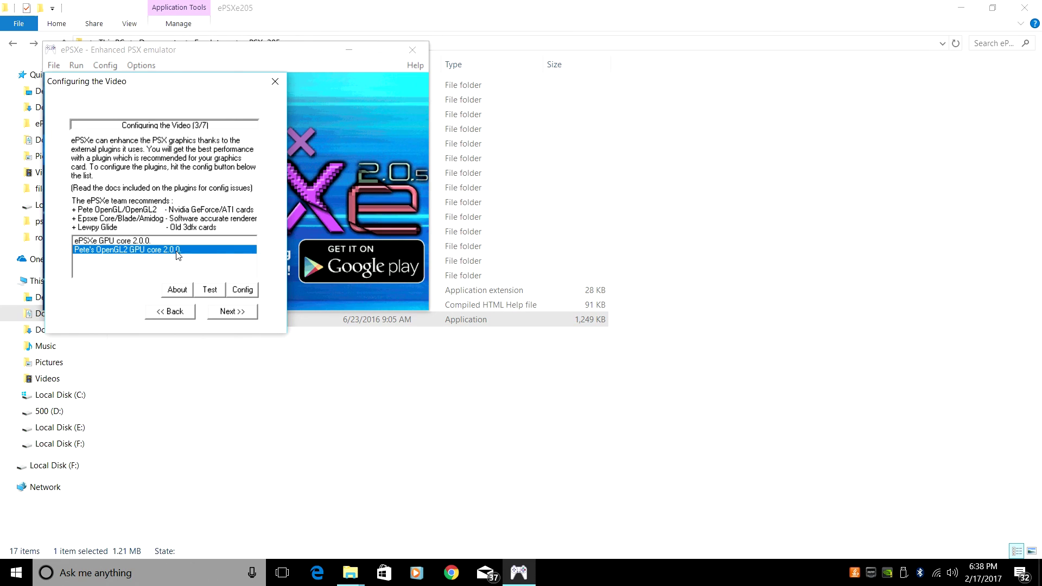
pyautogui.click(242, 314)
pyautogui.click(229, 311)
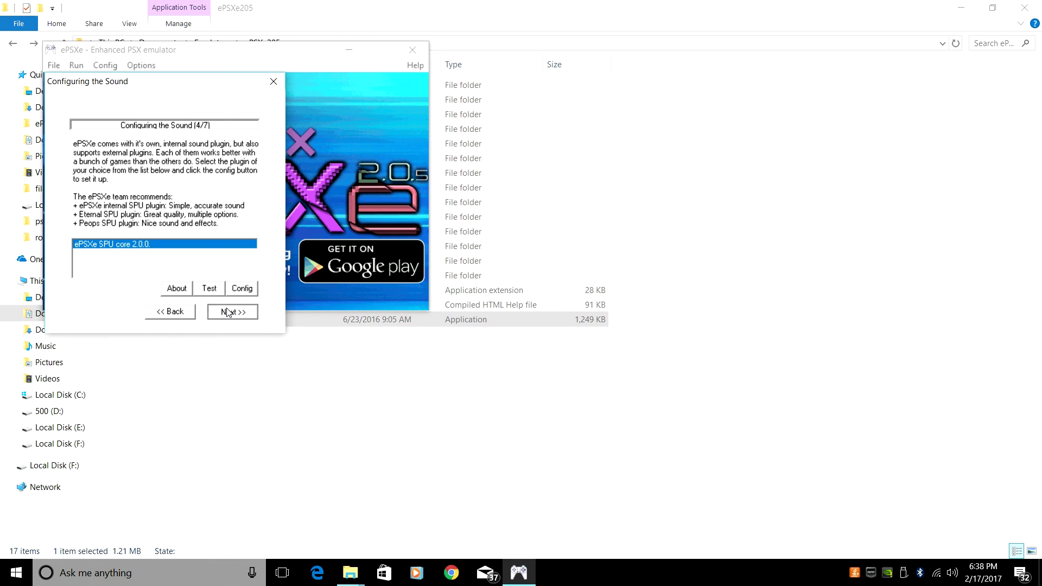
pyautogui.click(233, 297)
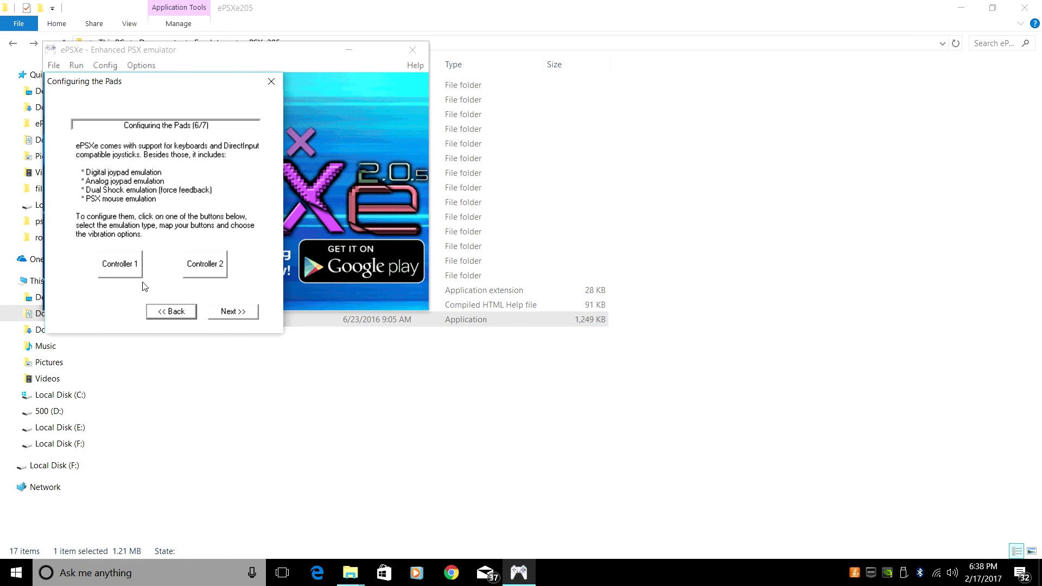
# Map Controller 1's L2, L1, d-pad up/left, R1 and a face button to the gamepad, then save.
pyautogui.click(127, 271)
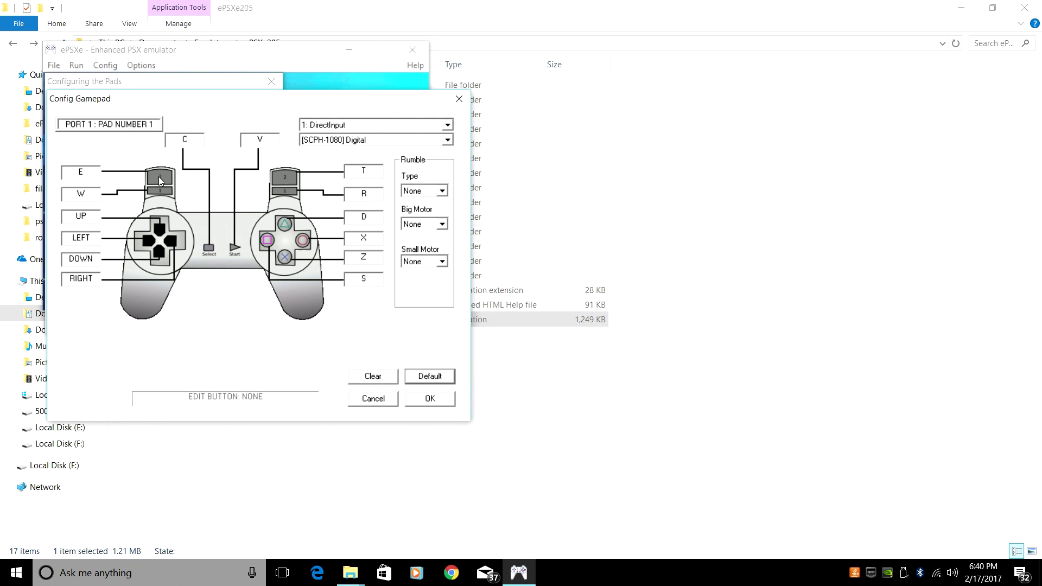
pyautogui.click(84, 172)
pyautogui.click(84, 196)
pyautogui.click(83, 210)
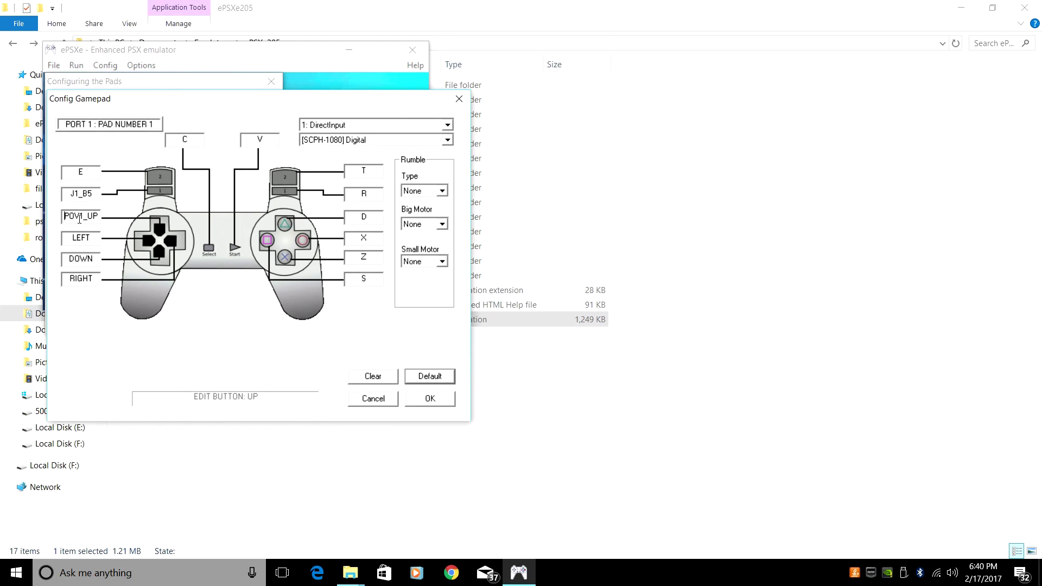
pyautogui.click(78, 239)
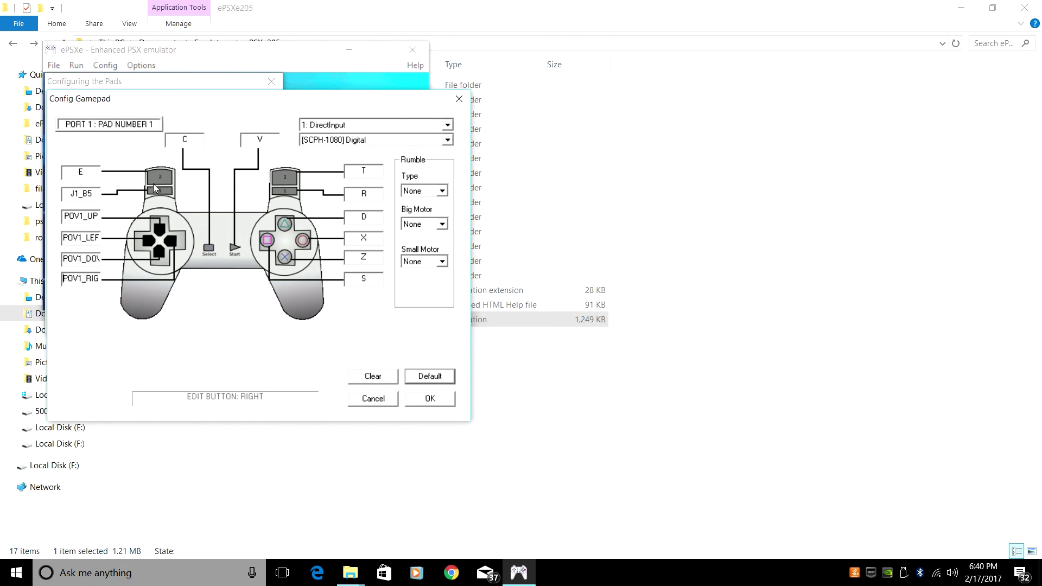
pyautogui.click(375, 193)
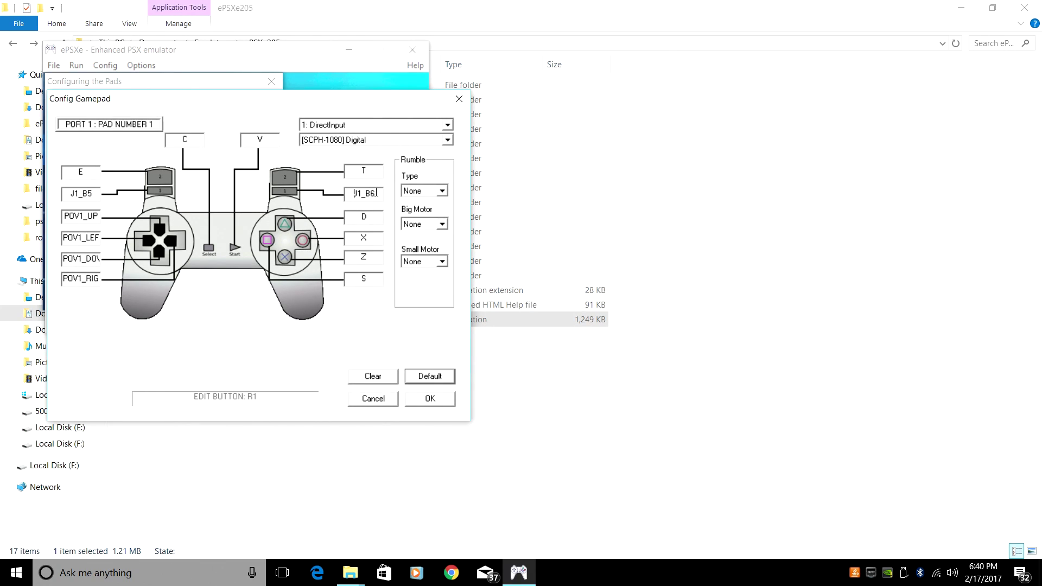
pyautogui.click(356, 171)
pyautogui.click(446, 398)
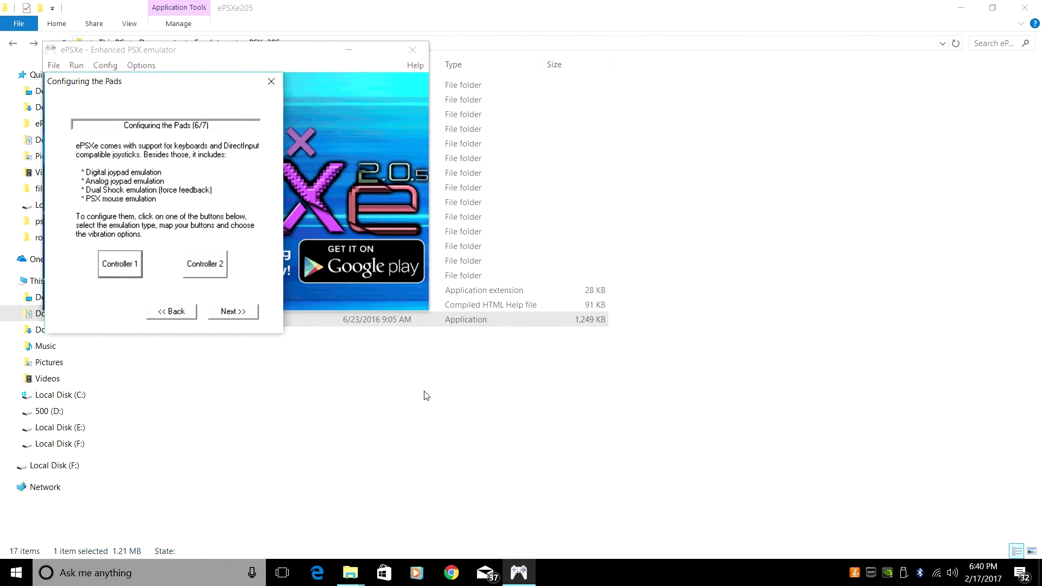
# Finish the setup wizard, centre the ePSXe window and confirm CPU overclocking is x1.
pyautogui.click(244, 310)
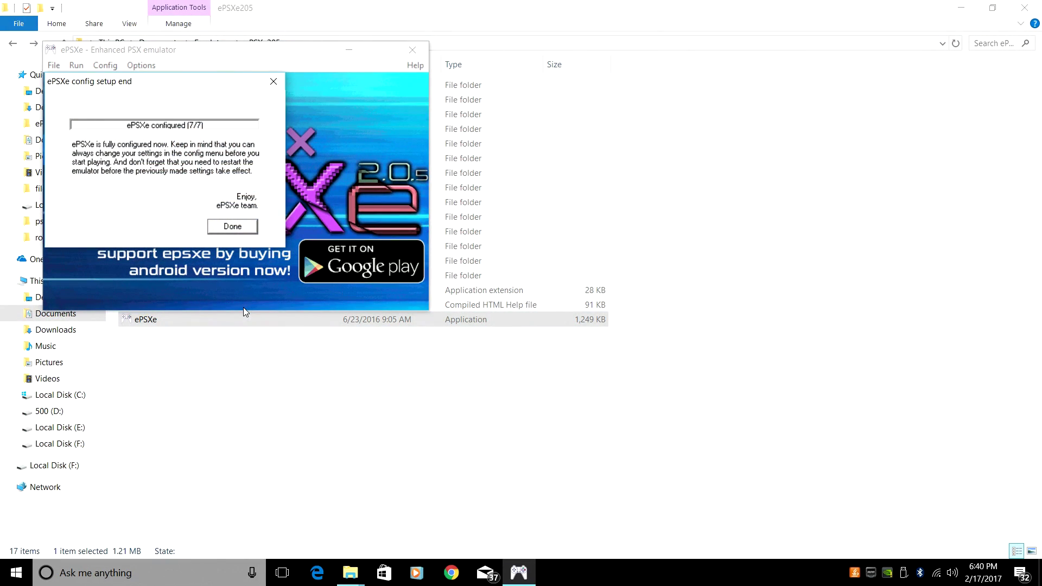
pyautogui.click(233, 226)
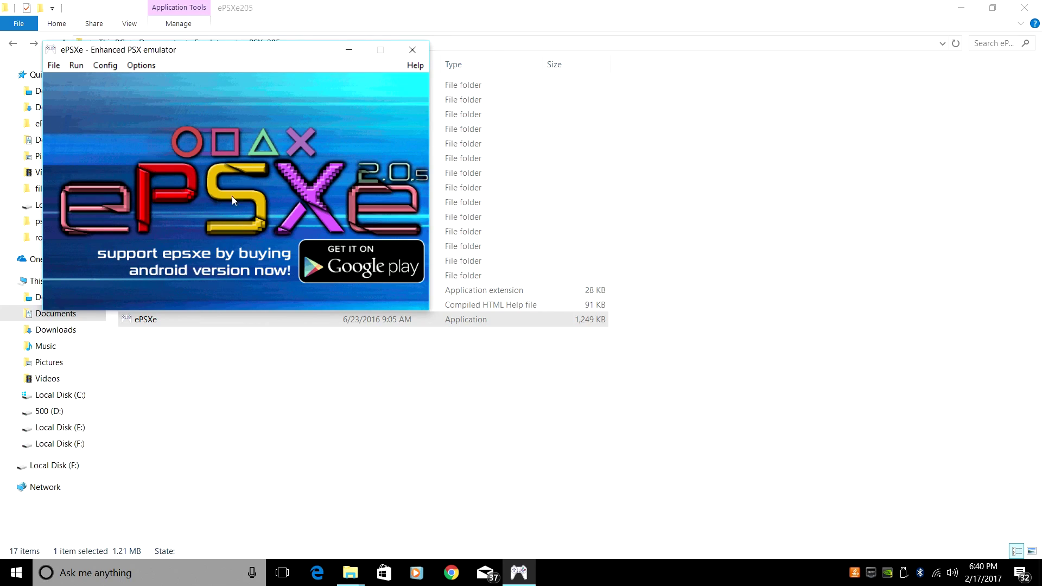
pyautogui.moveTo(273, 60); pyautogui.dragTo(465, 85)
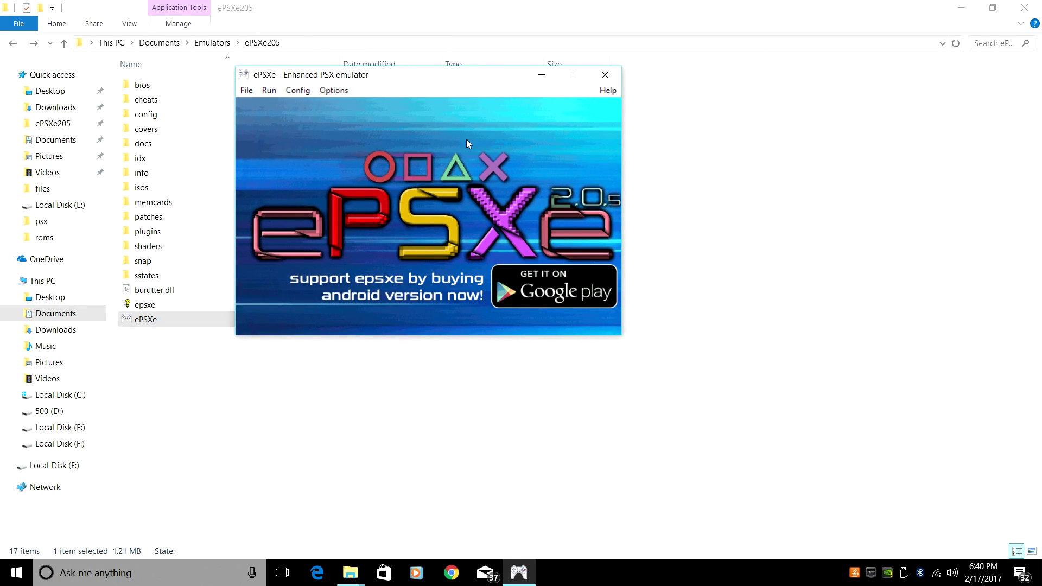
pyautogui.click(327, 91)
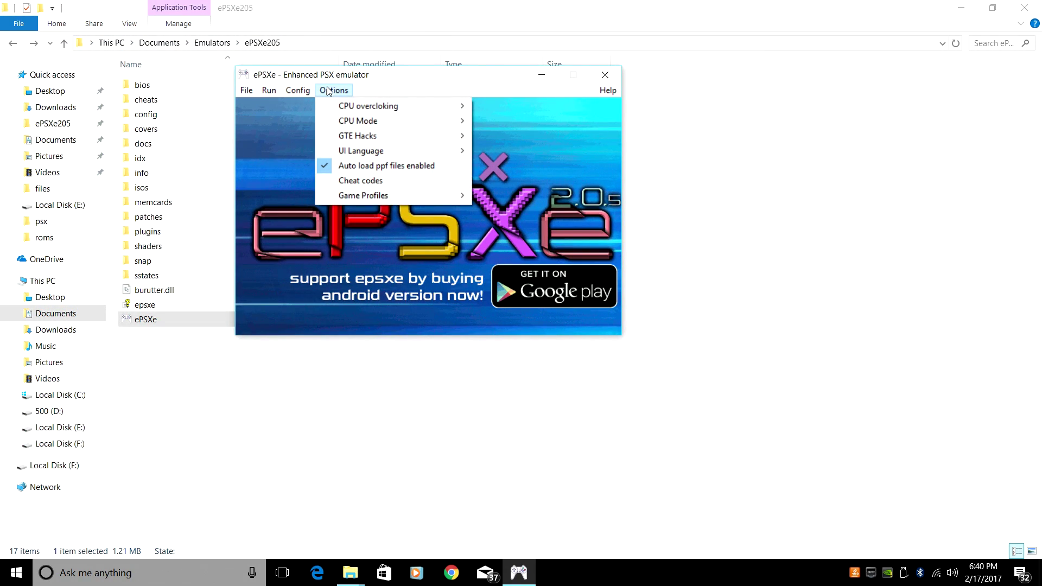
pyautogui.moveTo(363, 104)
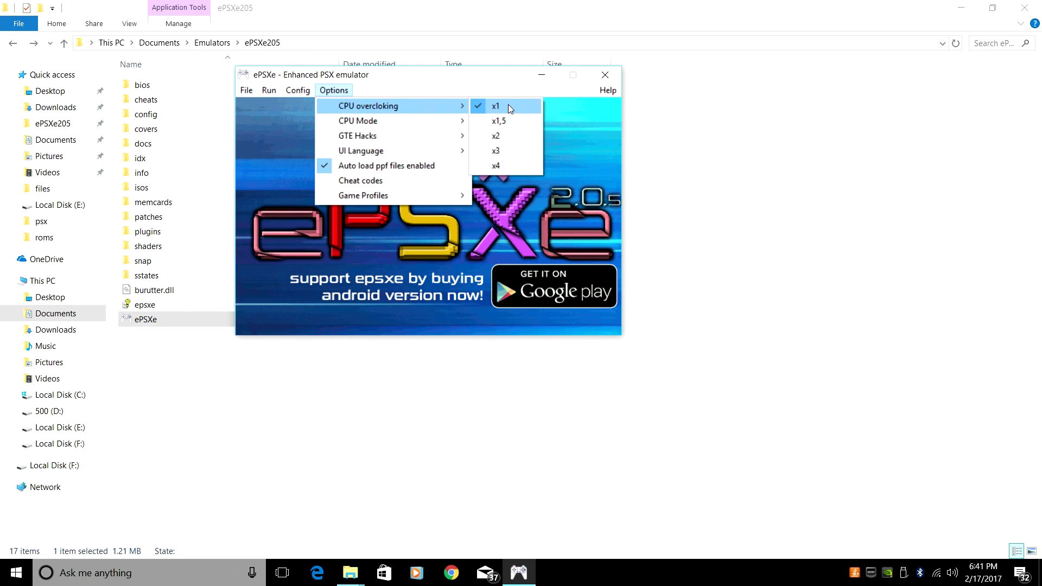
pyautogui.moveTo(306, 93)
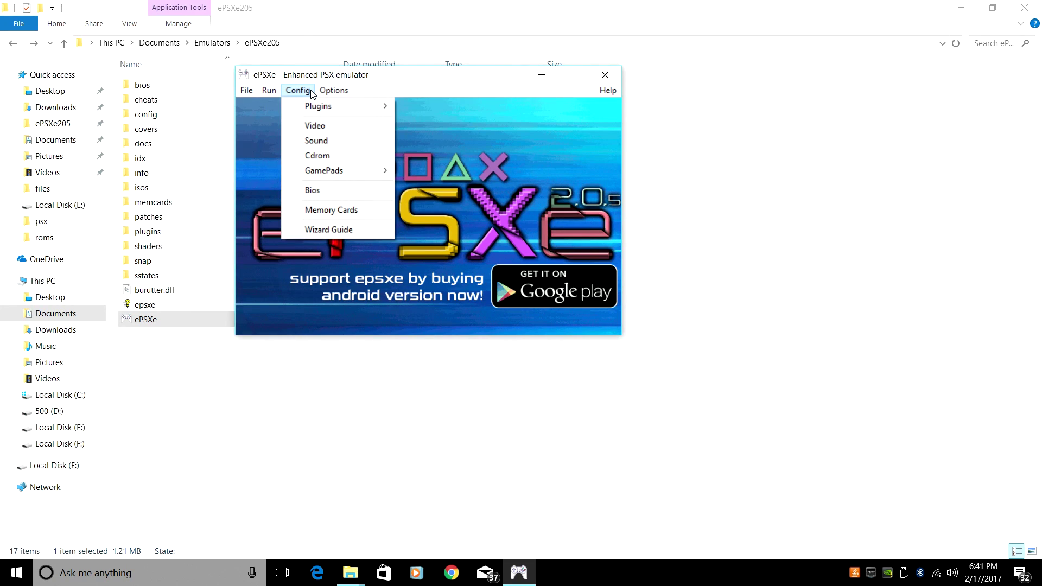
# Set the video plugin to the Nice preset with FPS display on startup and Fullscreen mode, then save.
pyautogui.click(315, 126)
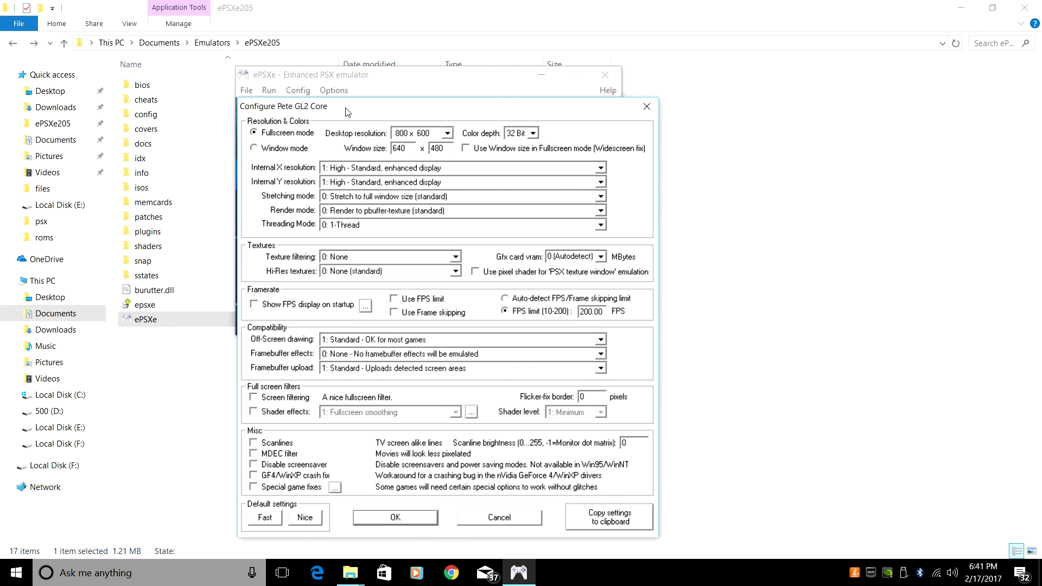
pyautogui.moveTo(348, 113); pyautogui.dragTo(337, 54)
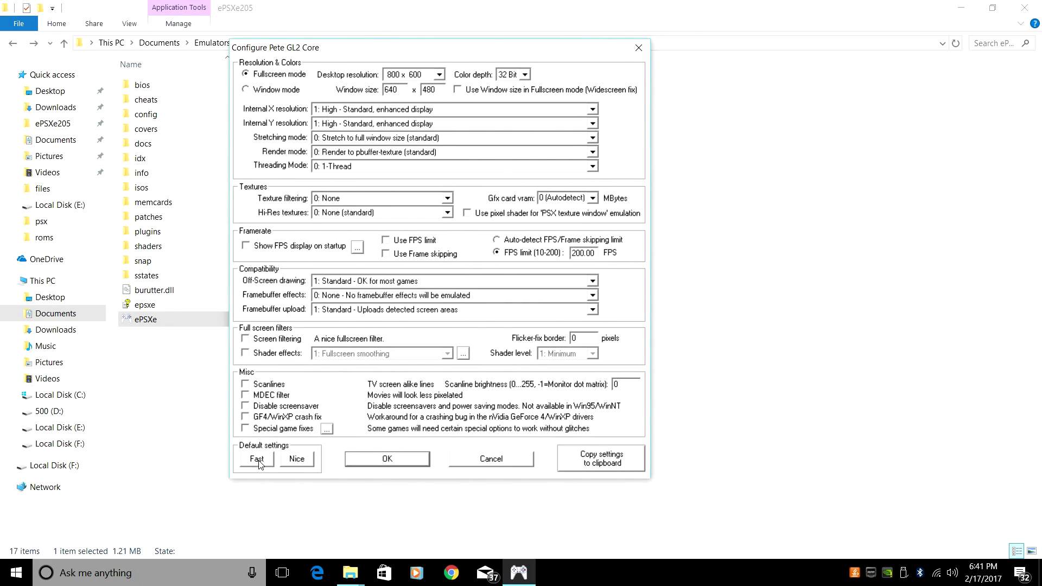
pyautogui.click(299, 460)
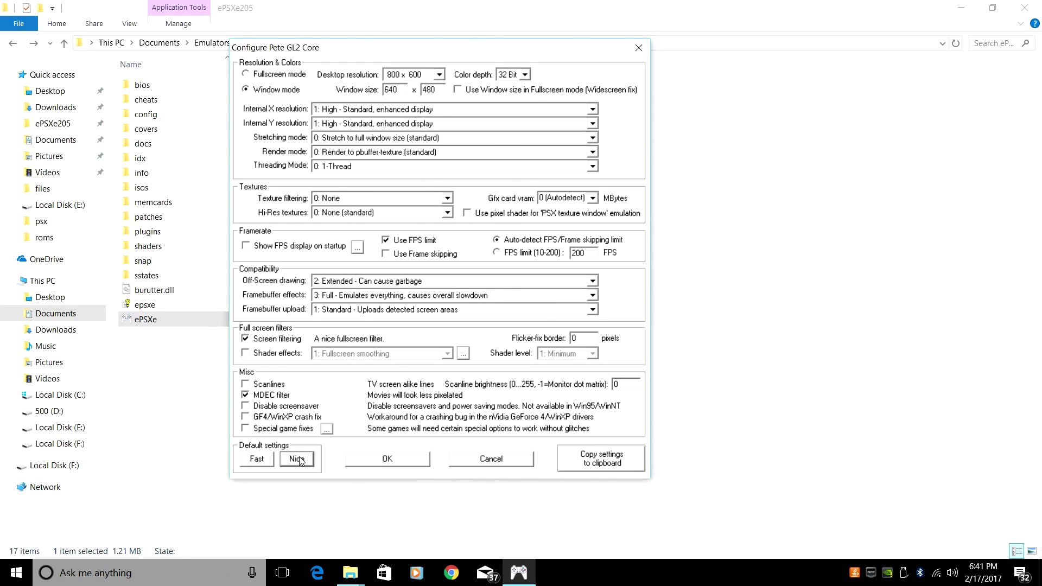
pyautogui.click(260, 460)
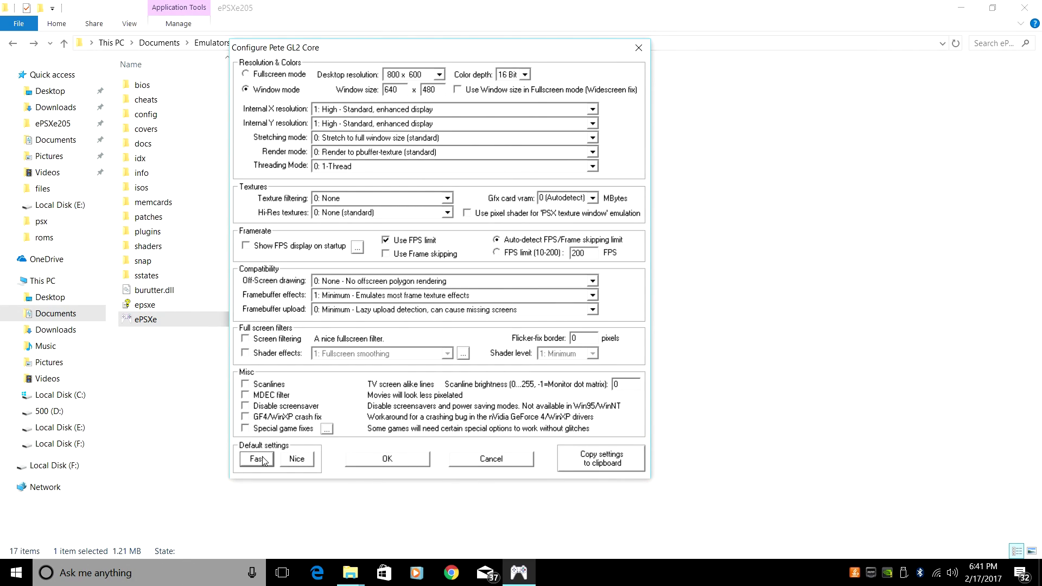
pyautogui.click(294, 460)
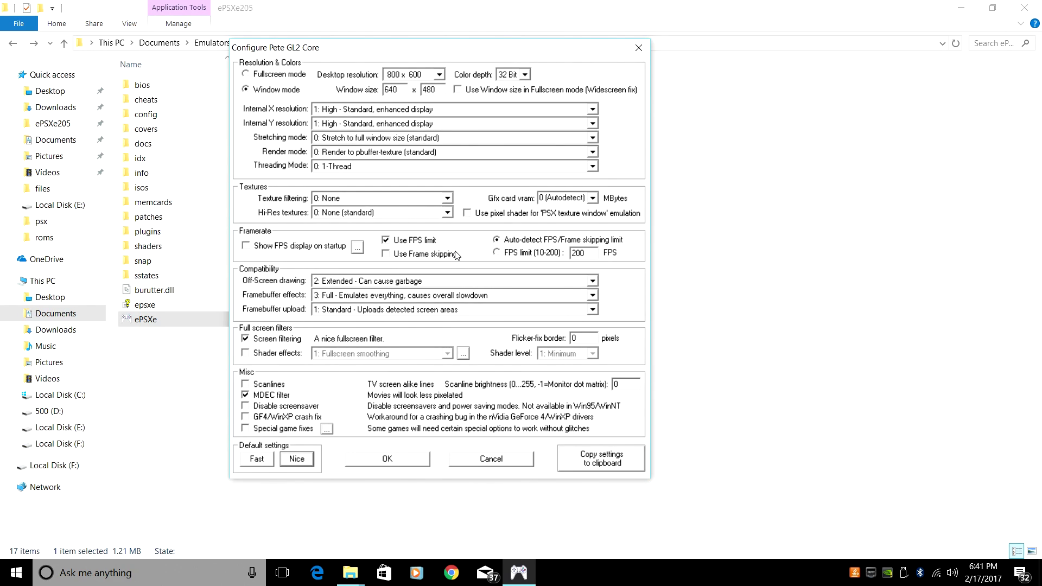
pyautogui.click(246, 246)
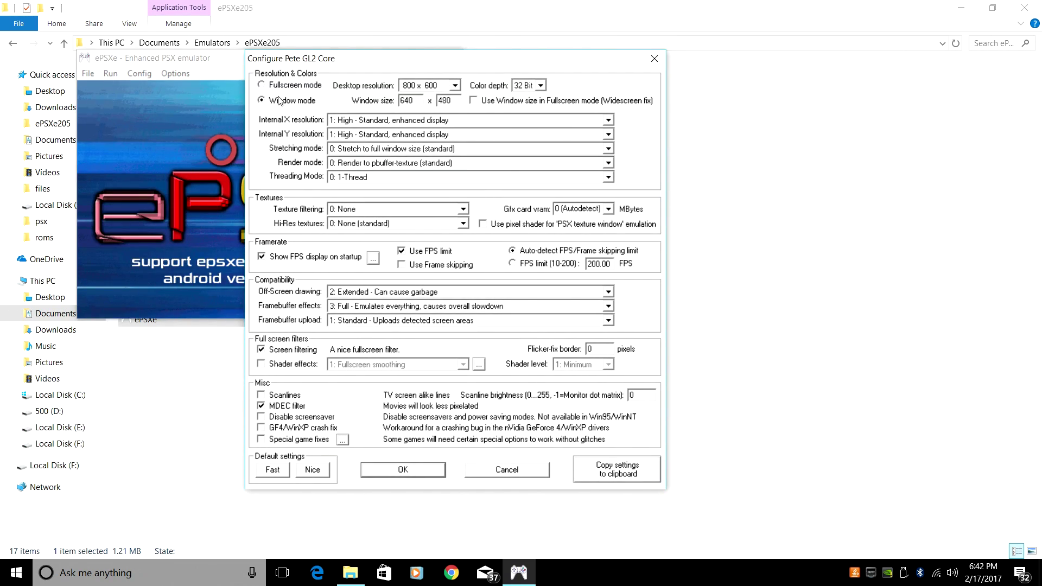
pyautogui.click(263, 86)
pyautogui.click(421, 472)
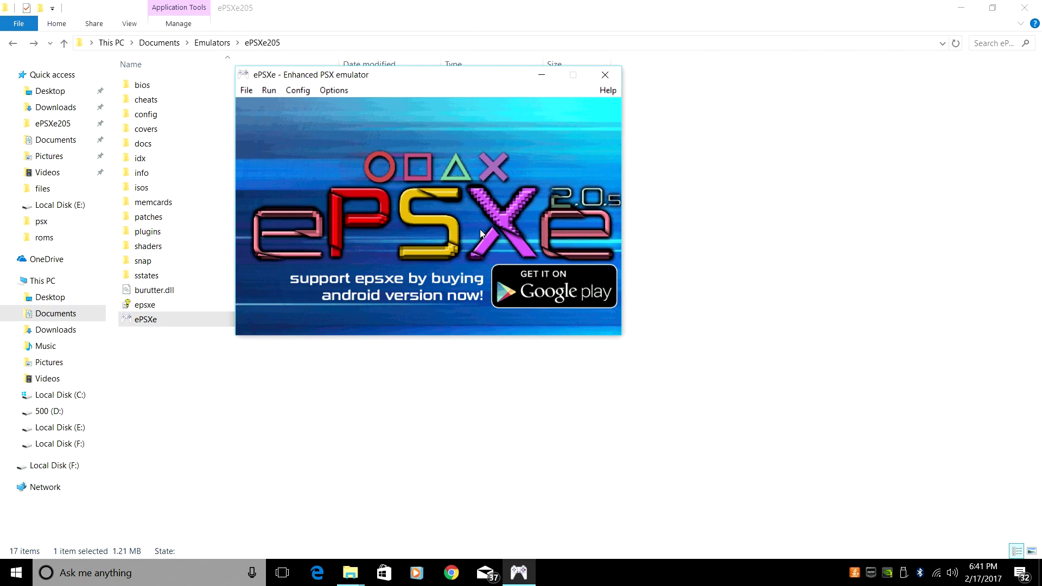
# Close ePSXe and start LaunchBox from its desktop icon.
pyautogui.click(605, 75)
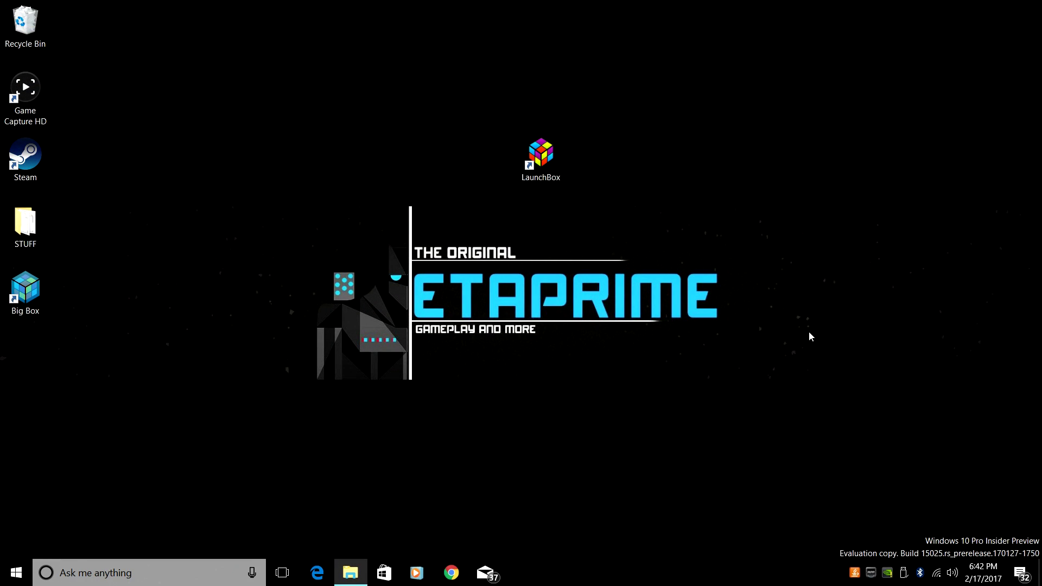
pyautogui.doubleClick(553, 153)
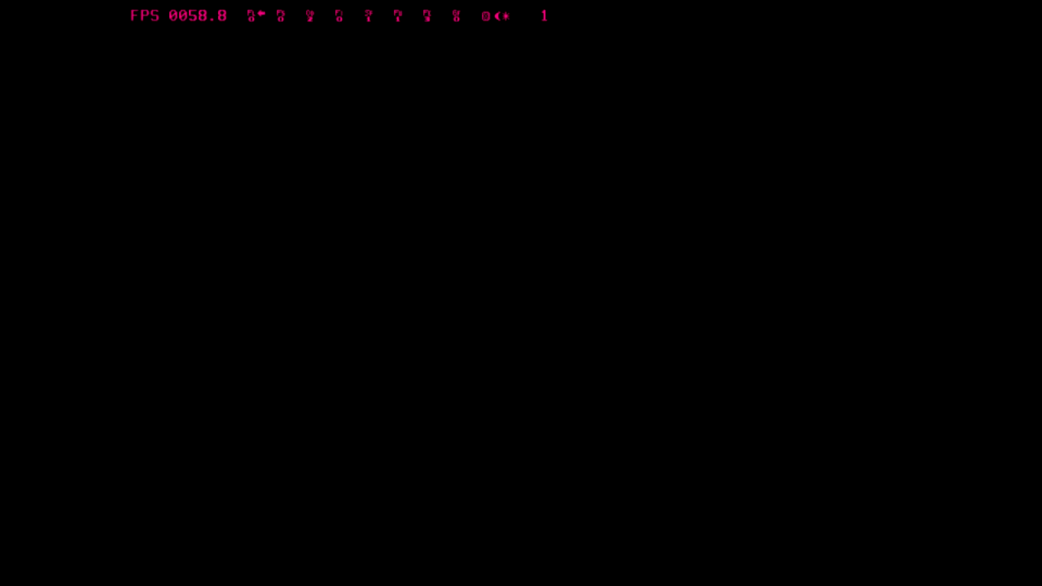
# Pick Alice in Bloody Roar 2, play the round, then quit to LaunchBox with Escape.
pyautogui.press('Down')
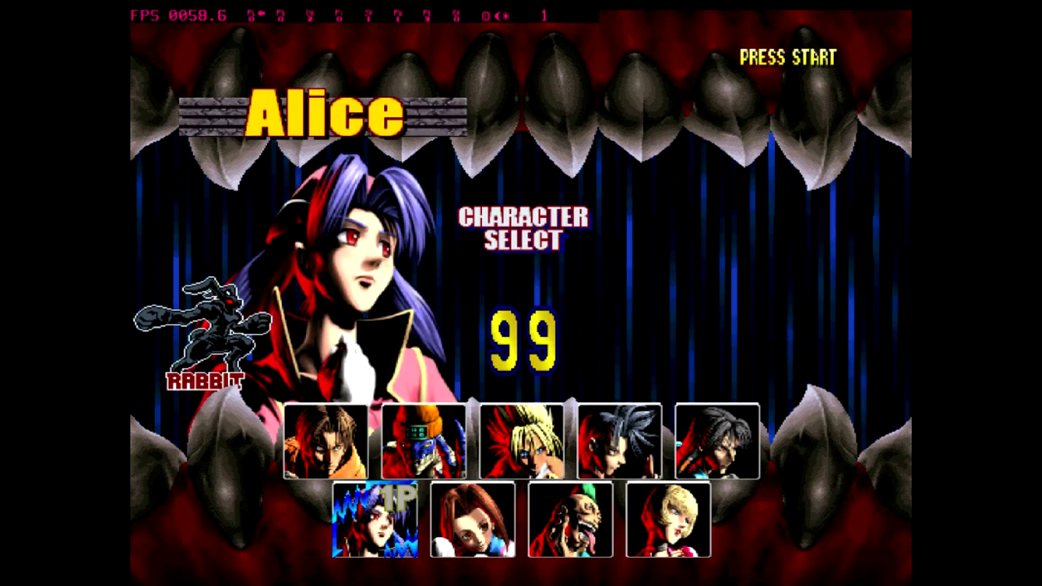
pyautogui.press('x')
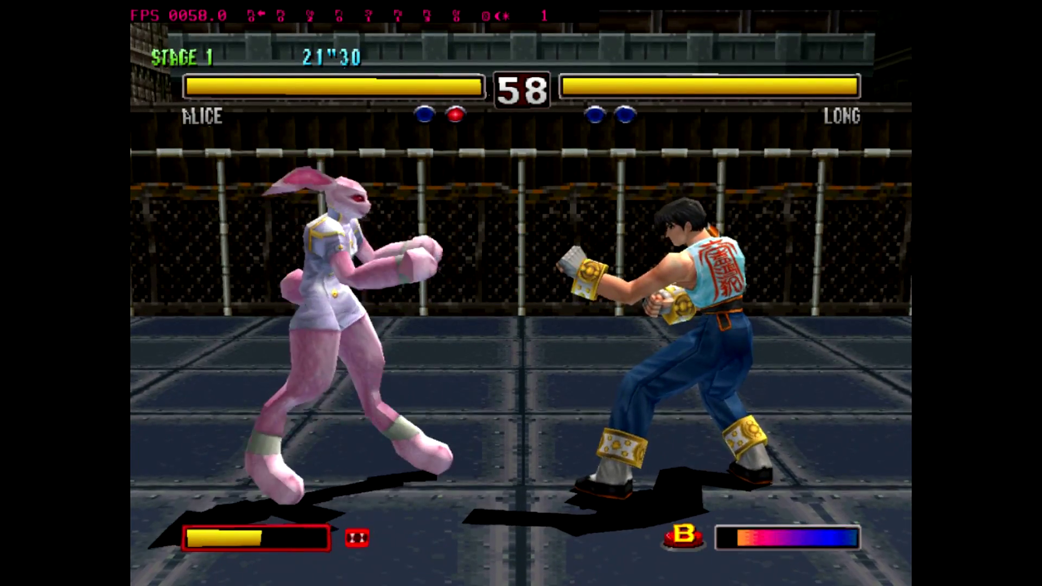
pyautogui.press('Escape')
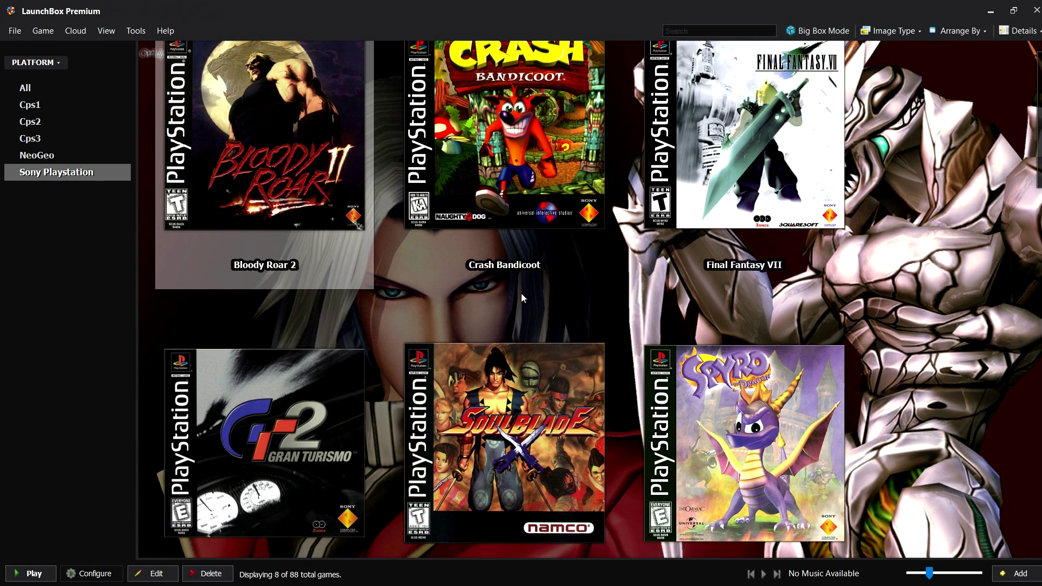
# Scroll the PlayStation game grid down to the Tekken 3 cover.
pyautogui.scroll(-2, 616, 469)
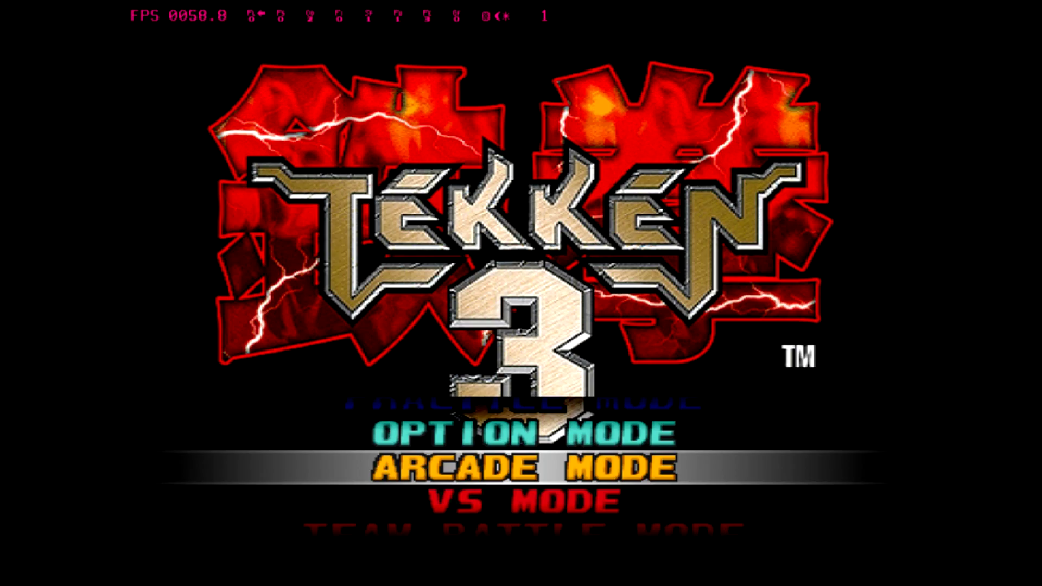
# Play Tekken 3 Arcade Mode as Eddy against King, then exit to LaunchBox with Escape.
pyautogui.press('Return')
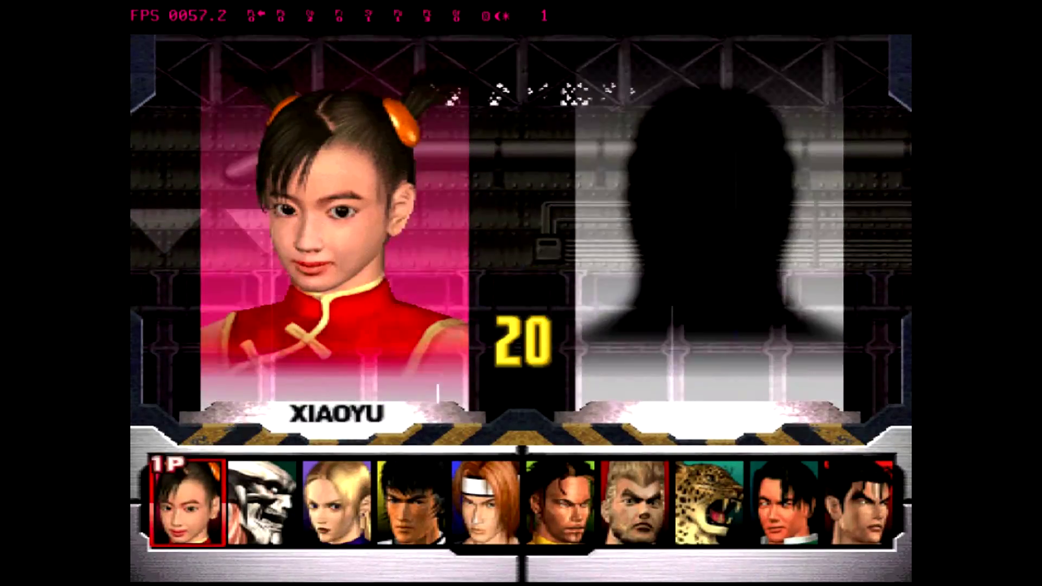
pyautogui.press('Right')
pyautogui.press('Right')
pyautogui.press('Right')
pyautogui.press('Right')
pyautogui.press('Right')
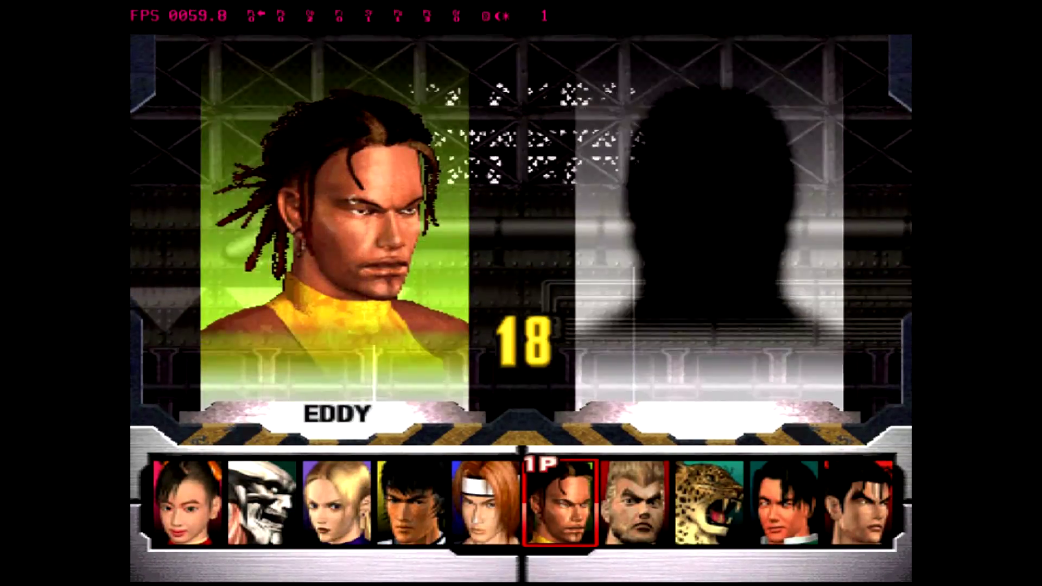
pyautogui.press('Return')
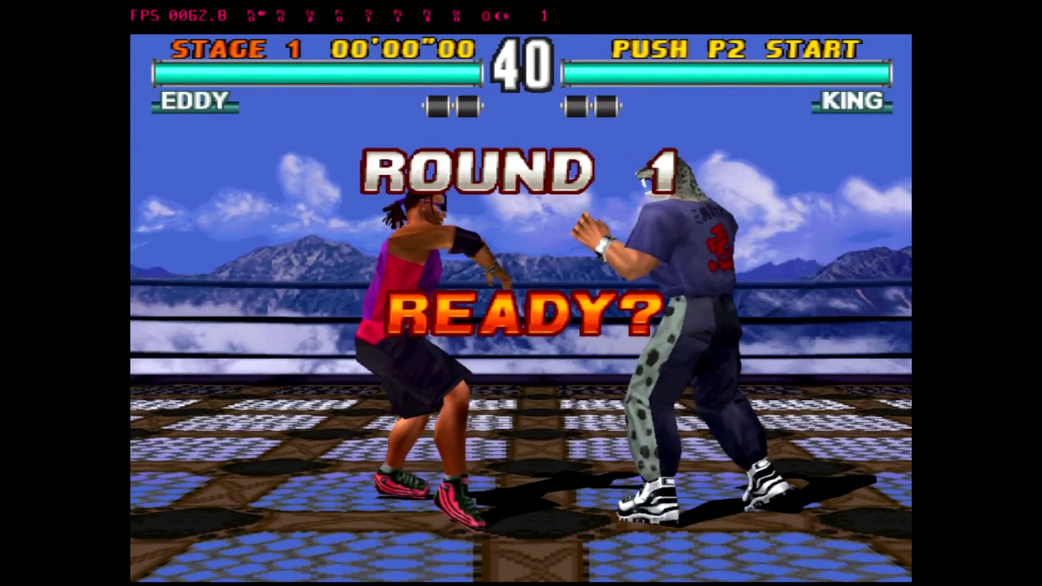
pyautogui.press('x')
pyautogui.press('x')
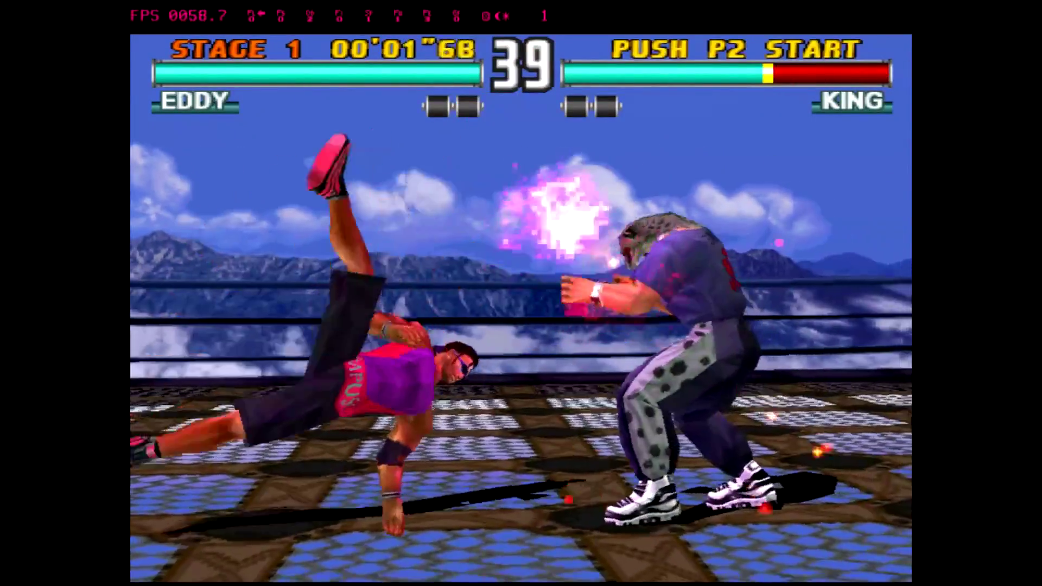
pyautogui.press('x')
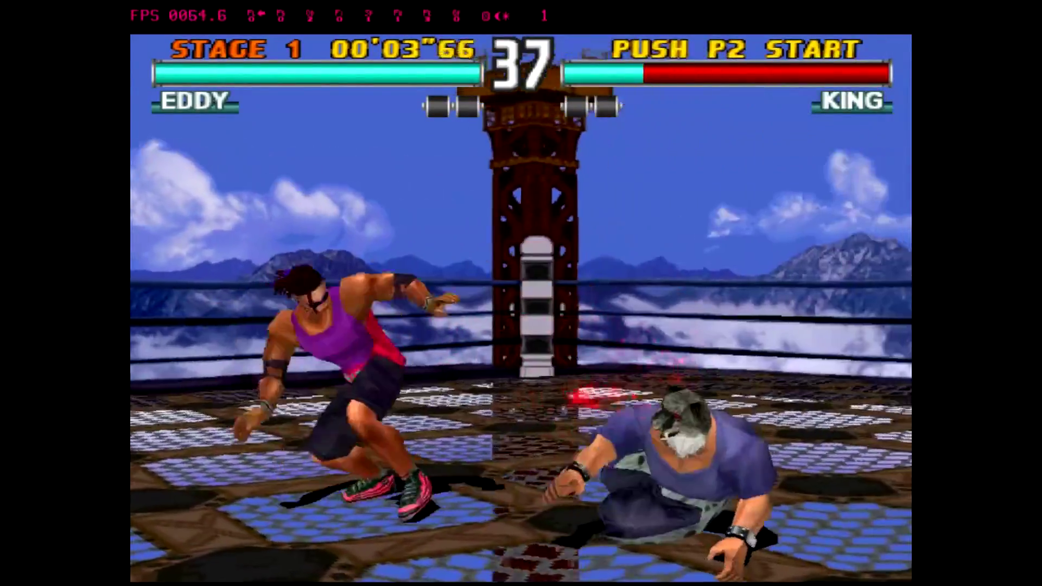
pyautogui.press('x')
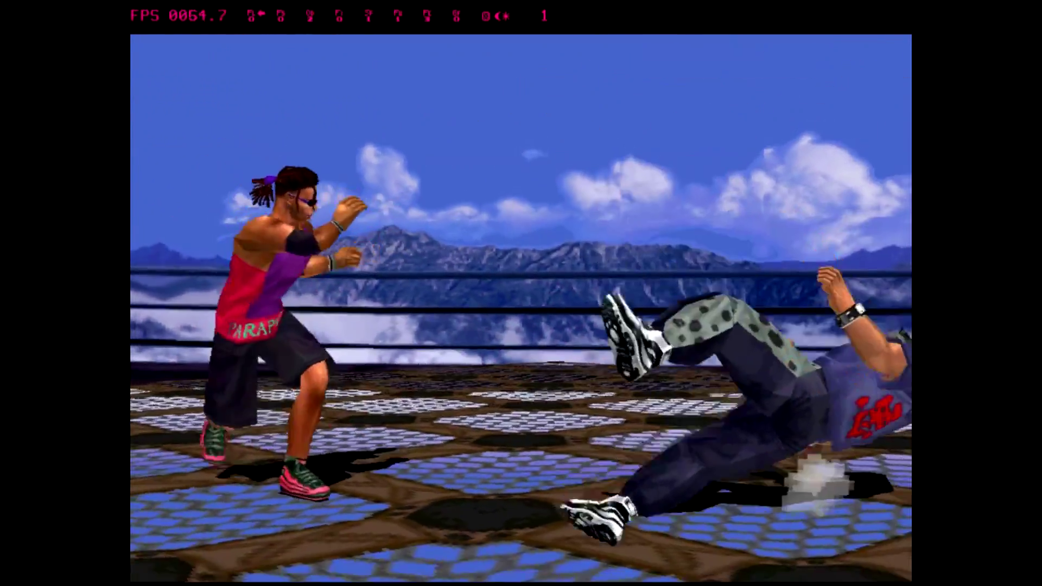
pyautogui.press('Escape')
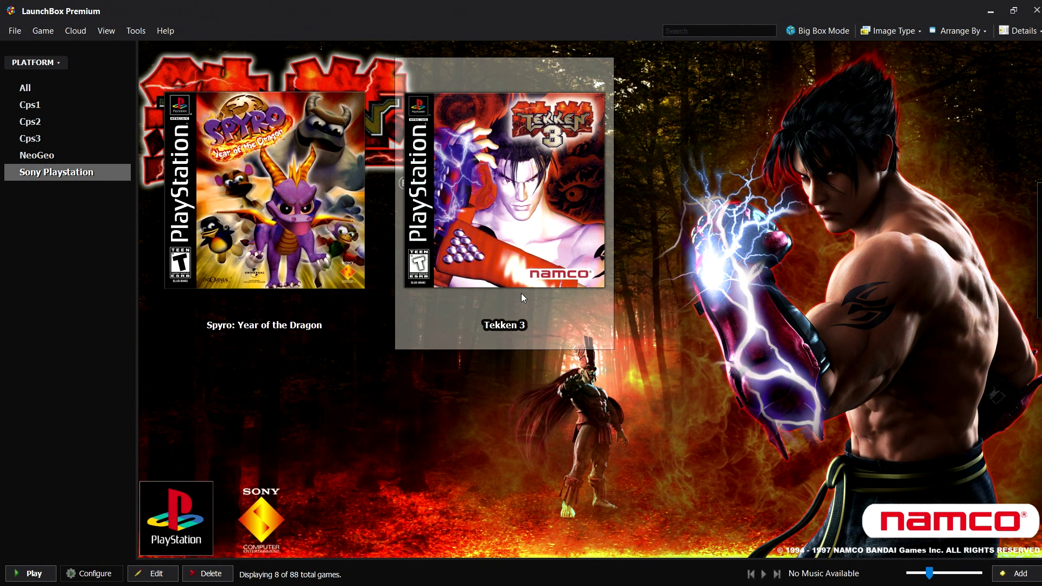